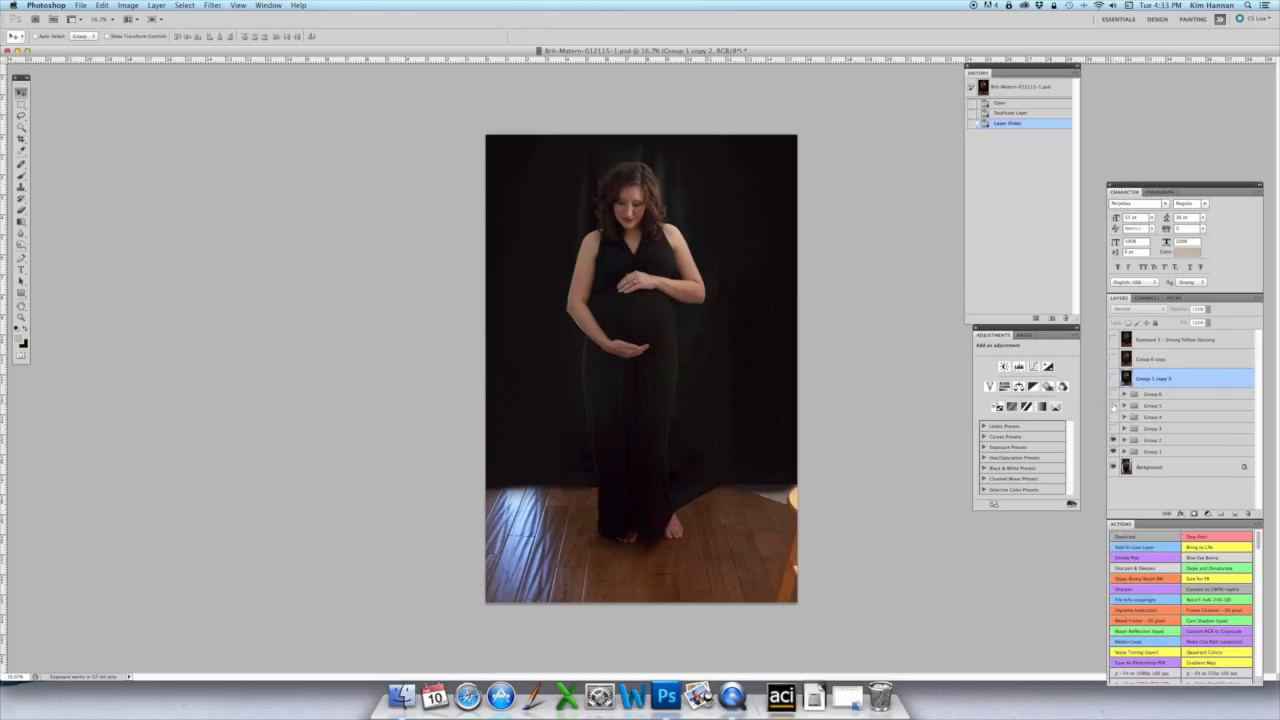
- Hide Group 2, compare the photo with Group 1 off and on, and show the Group 1 copy 2 layer
left_click(1113, 440)
left_click(1113, 452)
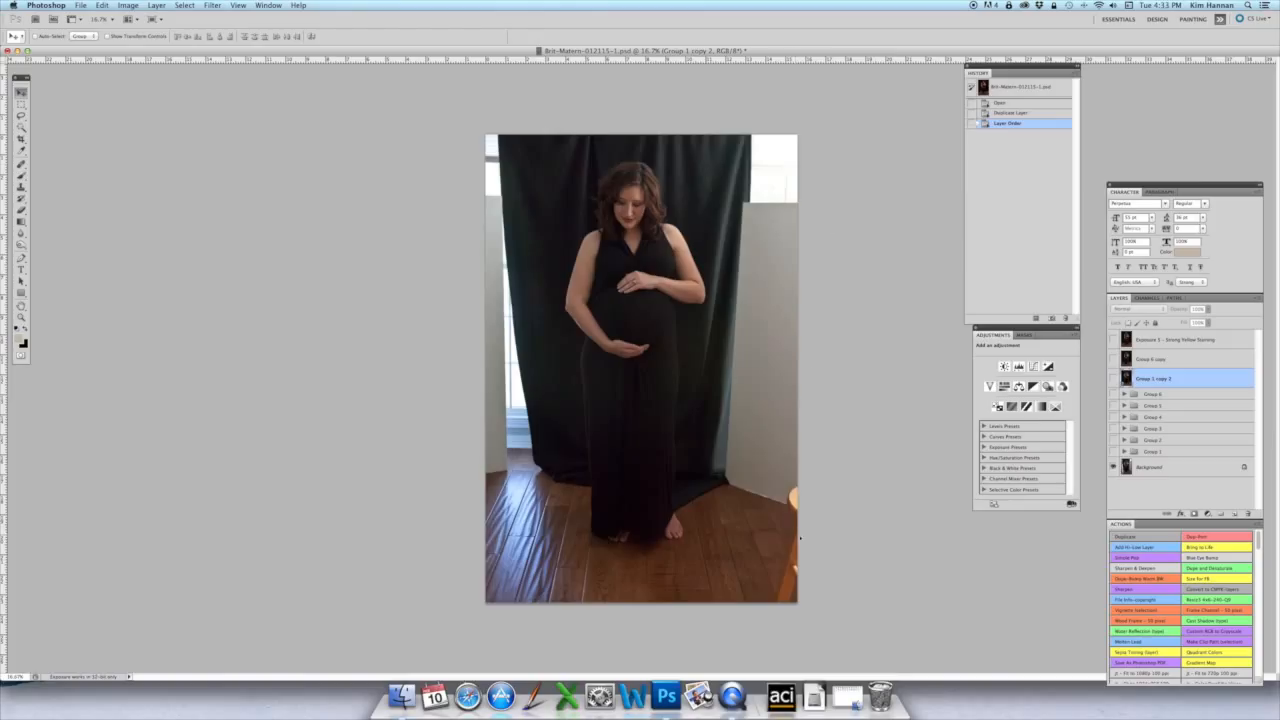
left_click(1113, 452)
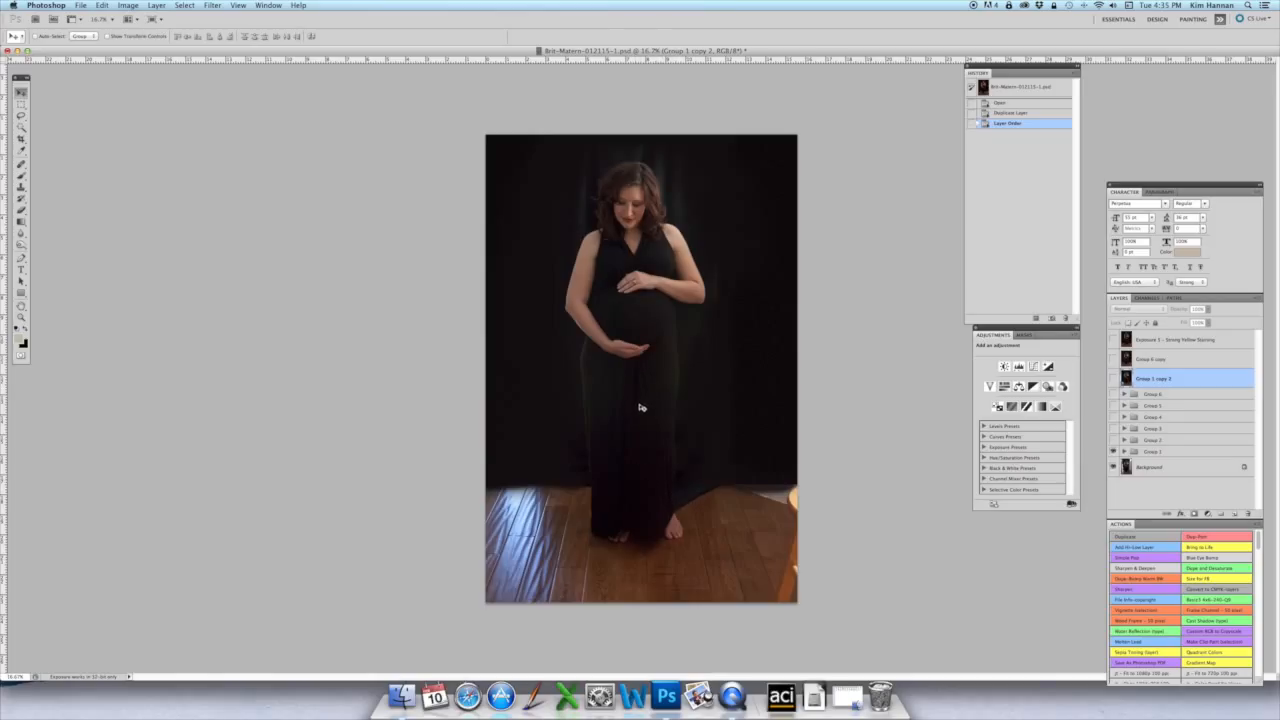
left_click(1113, 379)
- Choose the Lasso tool and set its feather to 10 px for selecting around the woman's hips
left_click(21, 317)
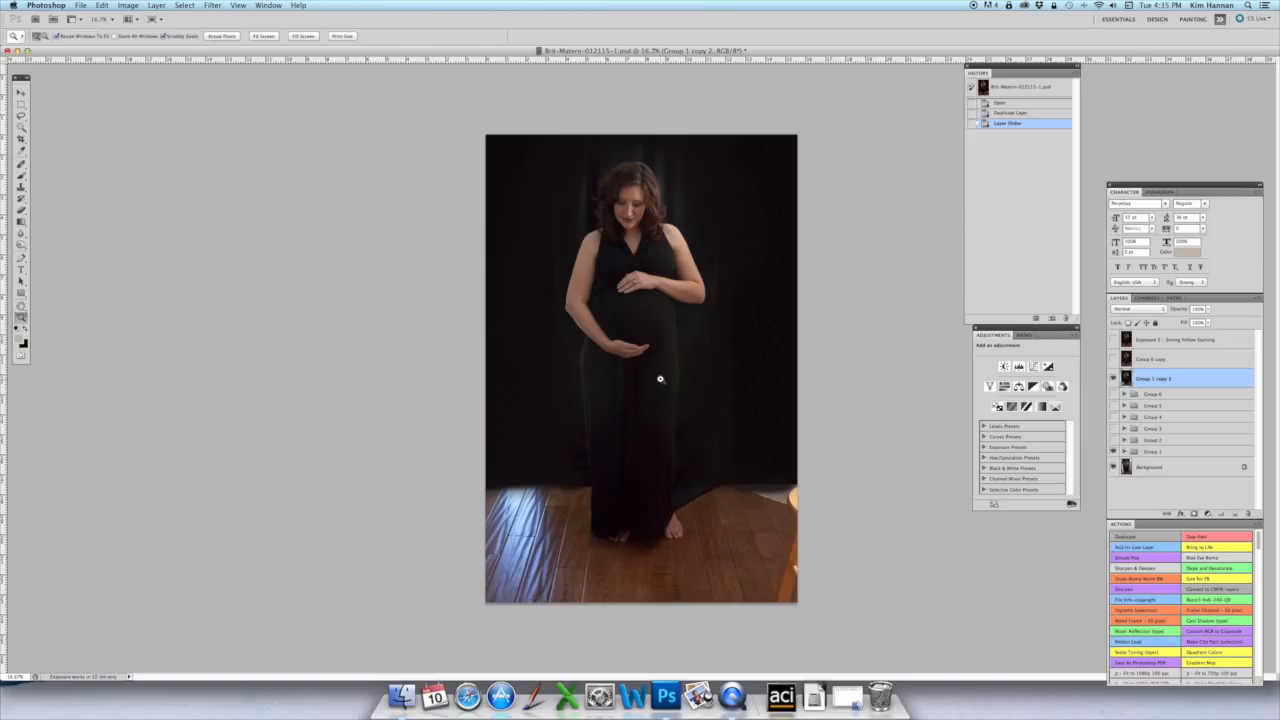
key("super+equal")
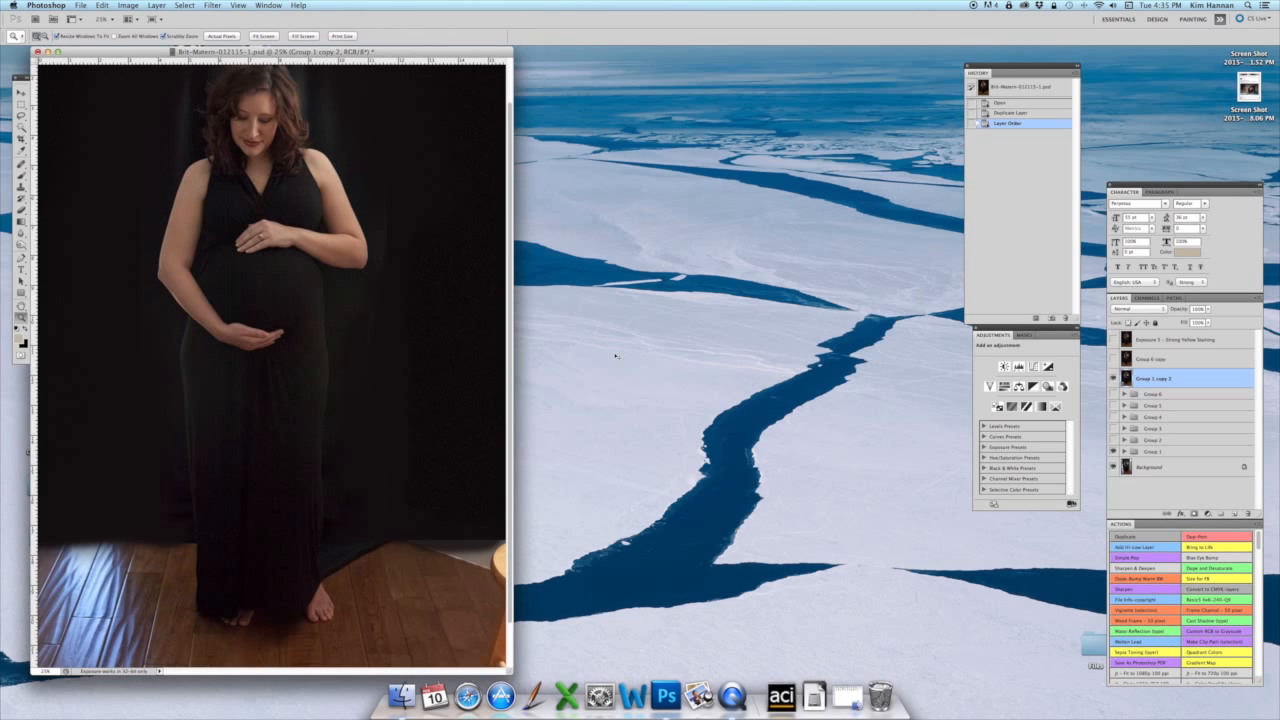
key("super+equal")
key("super+equal")
key("super+equal")
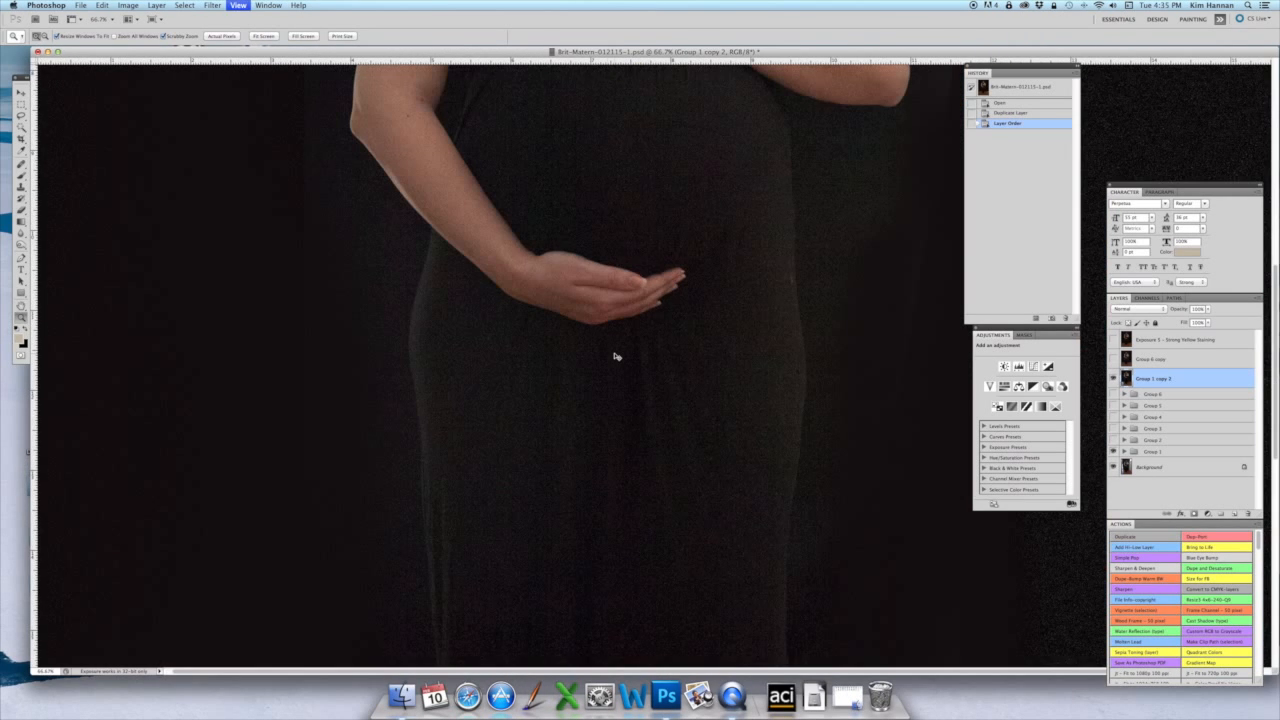
left_click(21, 115)
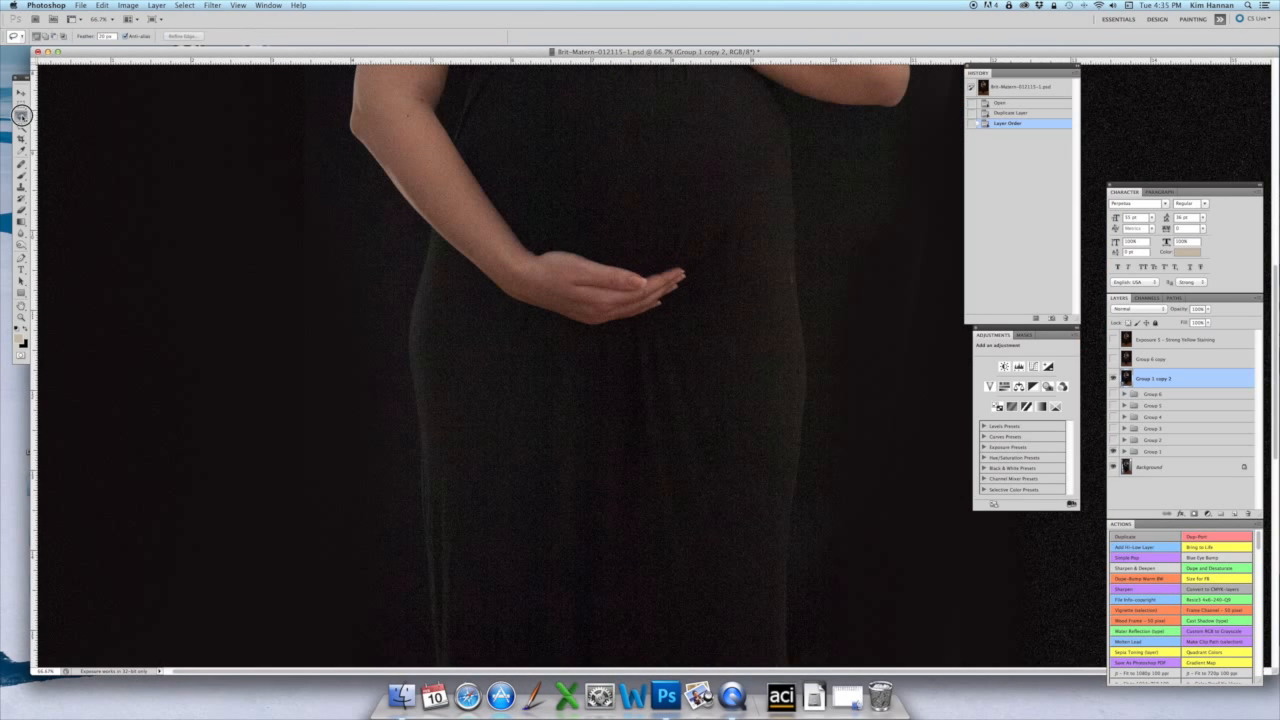
left_click_drag(21, 115, 51, 118)
left_click_drag(105, 36, 92, 48)
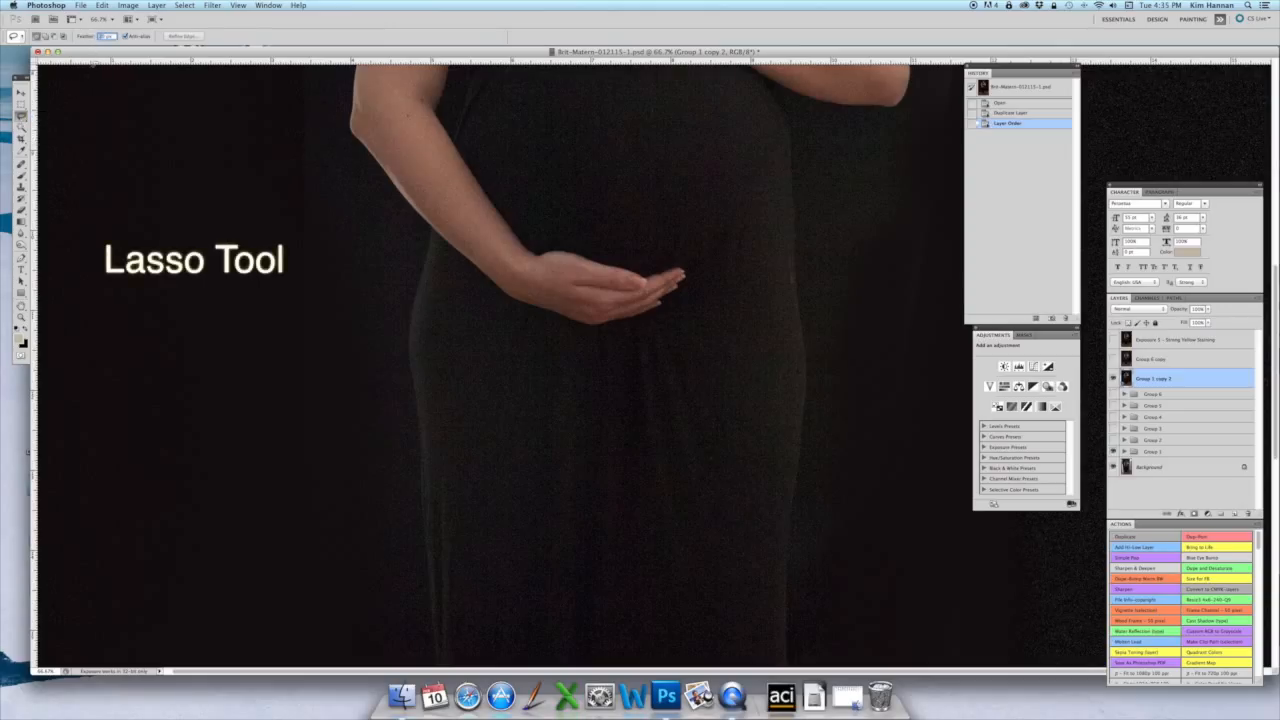
type("10")
key("Return")
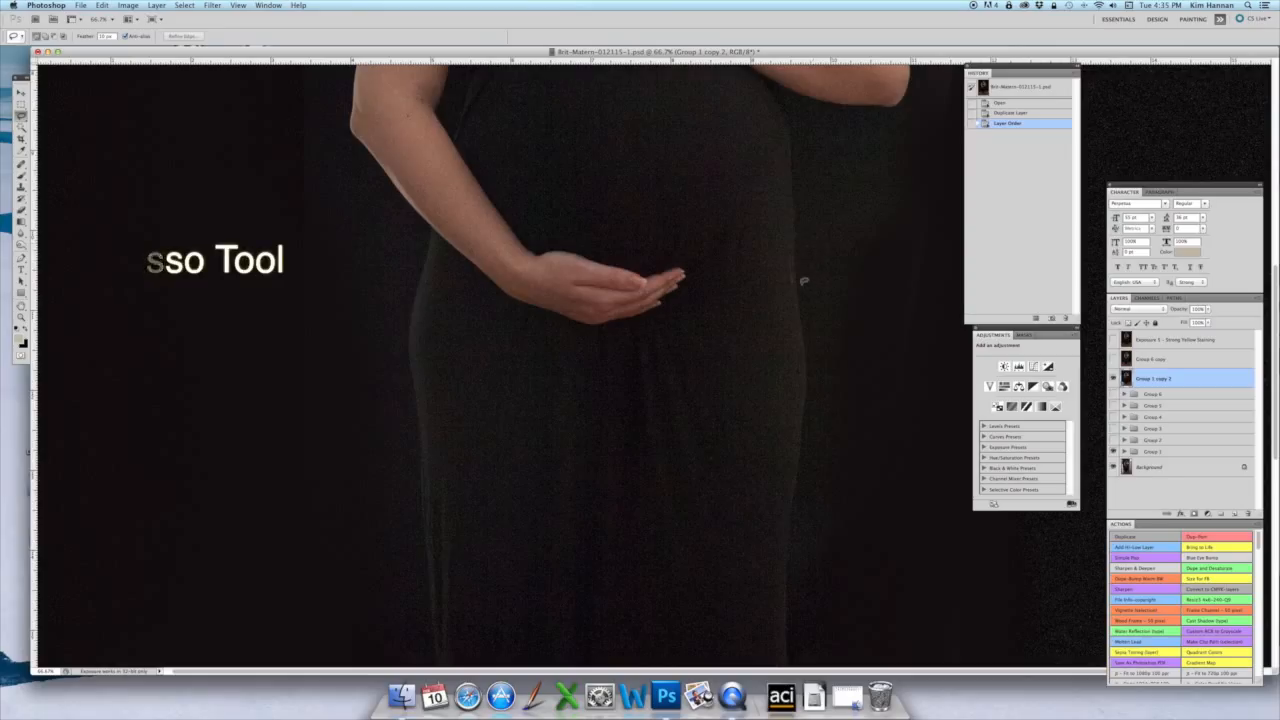
- Lasso a loose area around the hip on the right of the photo and copy it onto a new layer
mouse_move(814, 279)
left_mouse_down()
mouse_move(734, 316)
mouse_move(707, 382)
mouse_move(712, 431)
mouse_move(738, 472)
mouse_move(761, 501)
mouse_move(808, 513)
mouse_move(860, 495)
mouse_move(907, 405)
mouse_move(885, 326)
mouse_move(813, 281)
left_mouse_up()
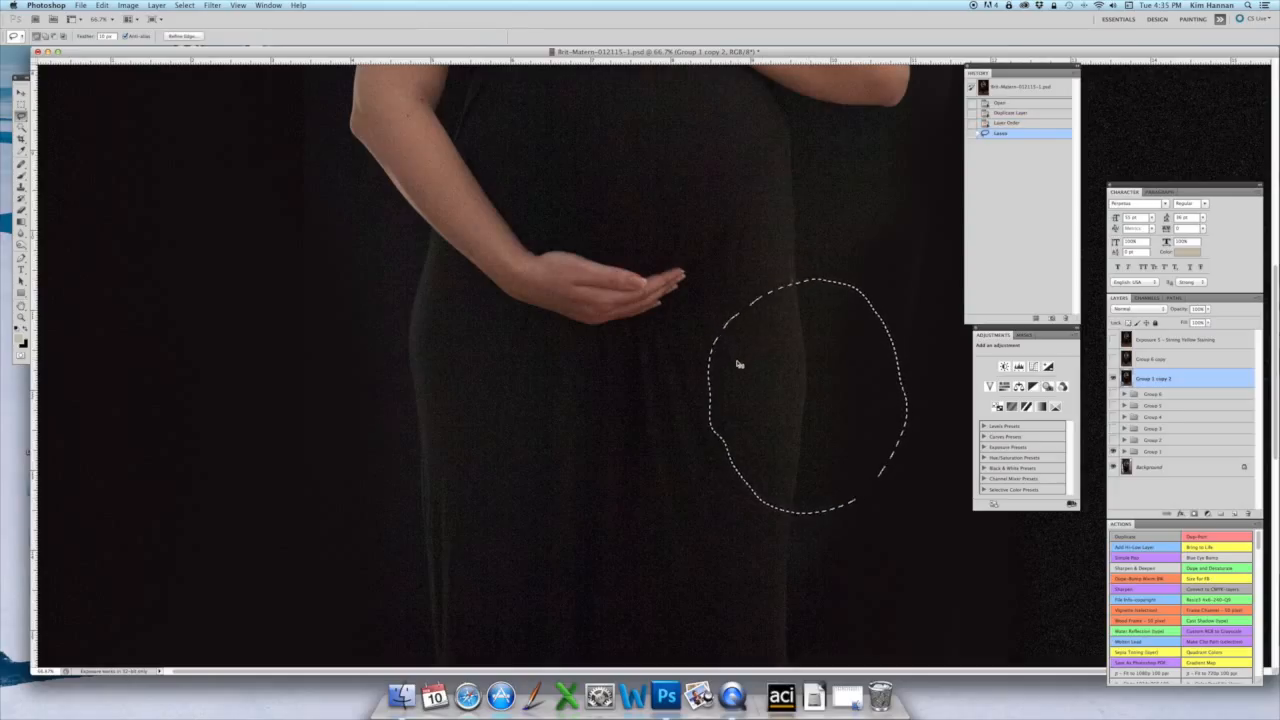
key("super+c")
key("super+v")
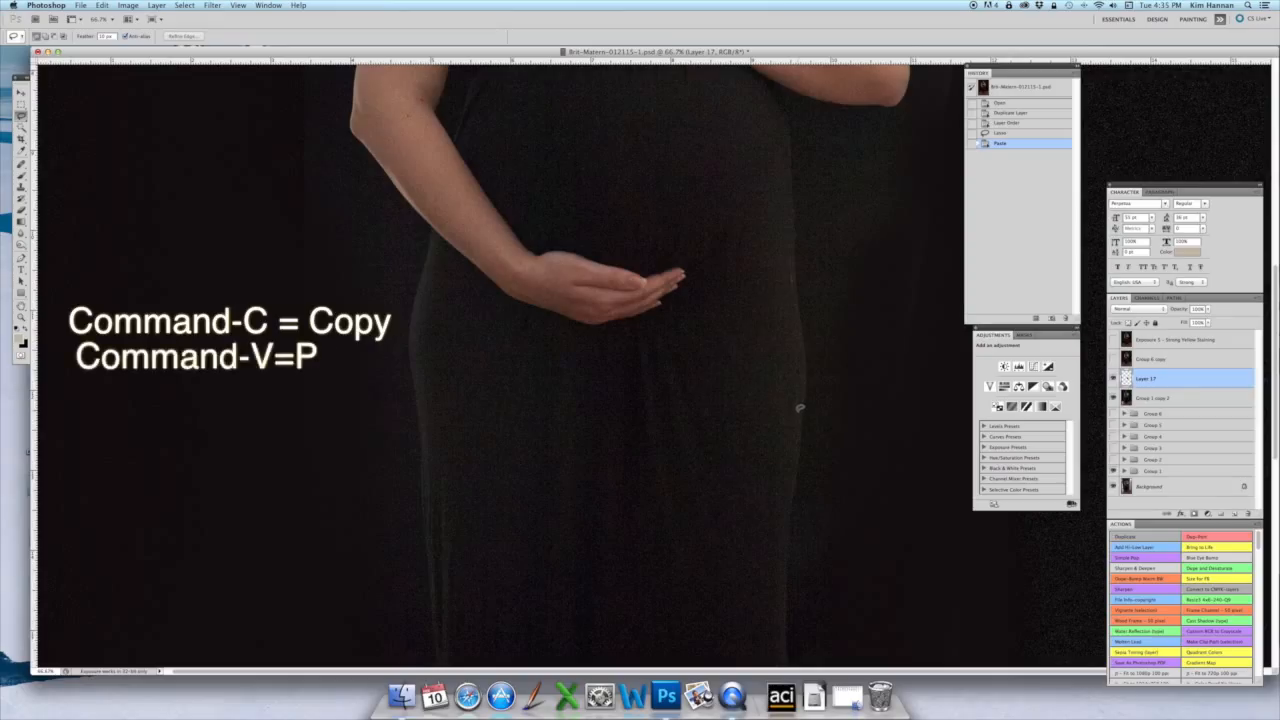
double_click(1178, 384)
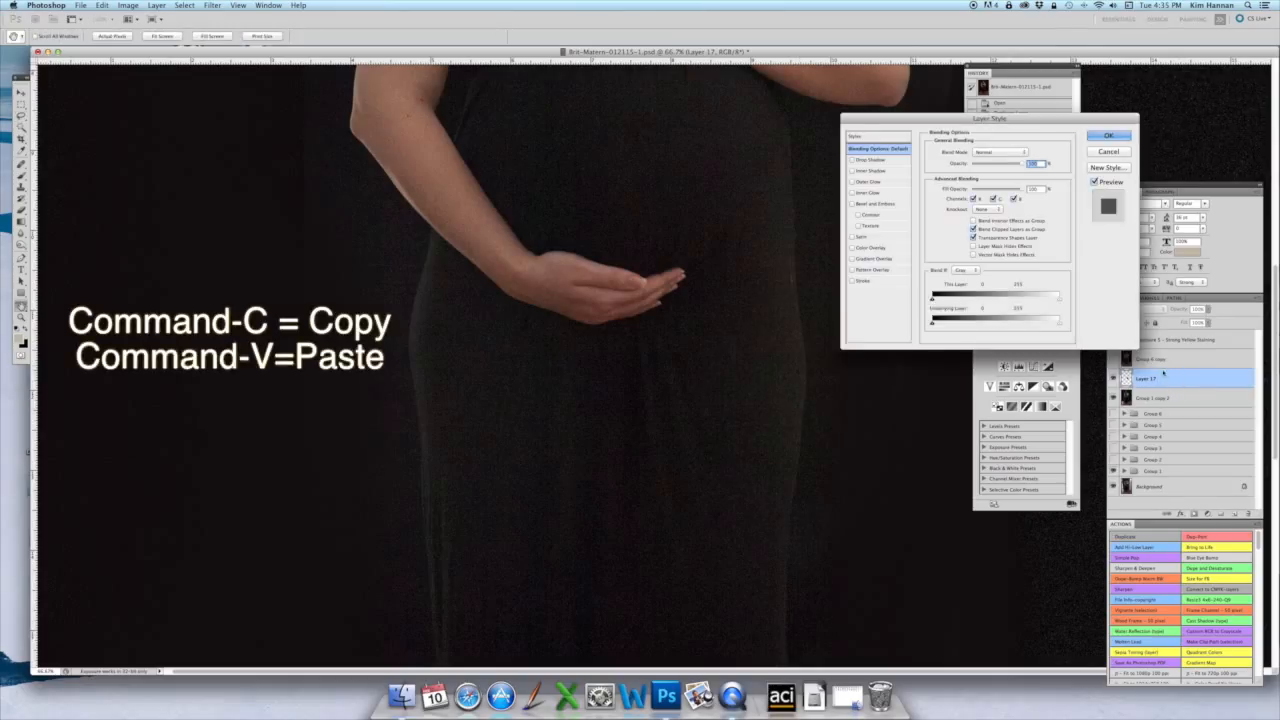
left_click(1110, 136)
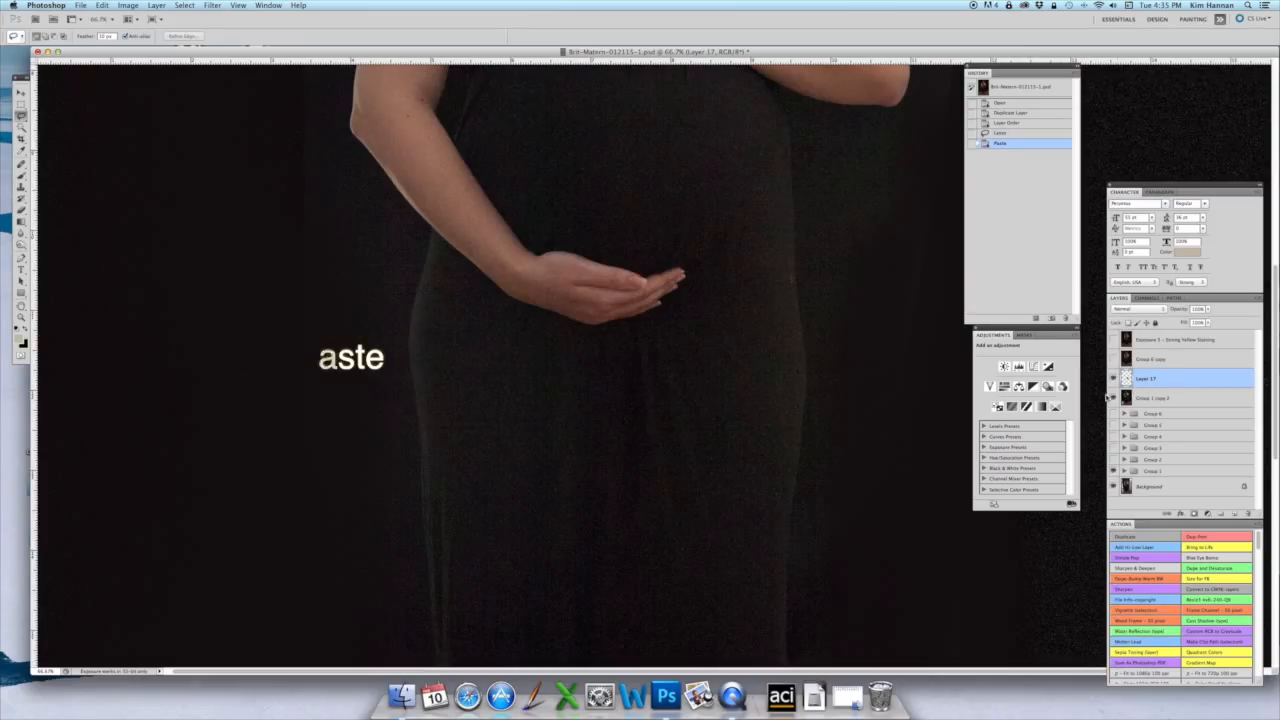
- Warp the copied hip patch with Free Transform, pulling its outer curve inward for a slimmer line that meets the dress edge
key("super+t")
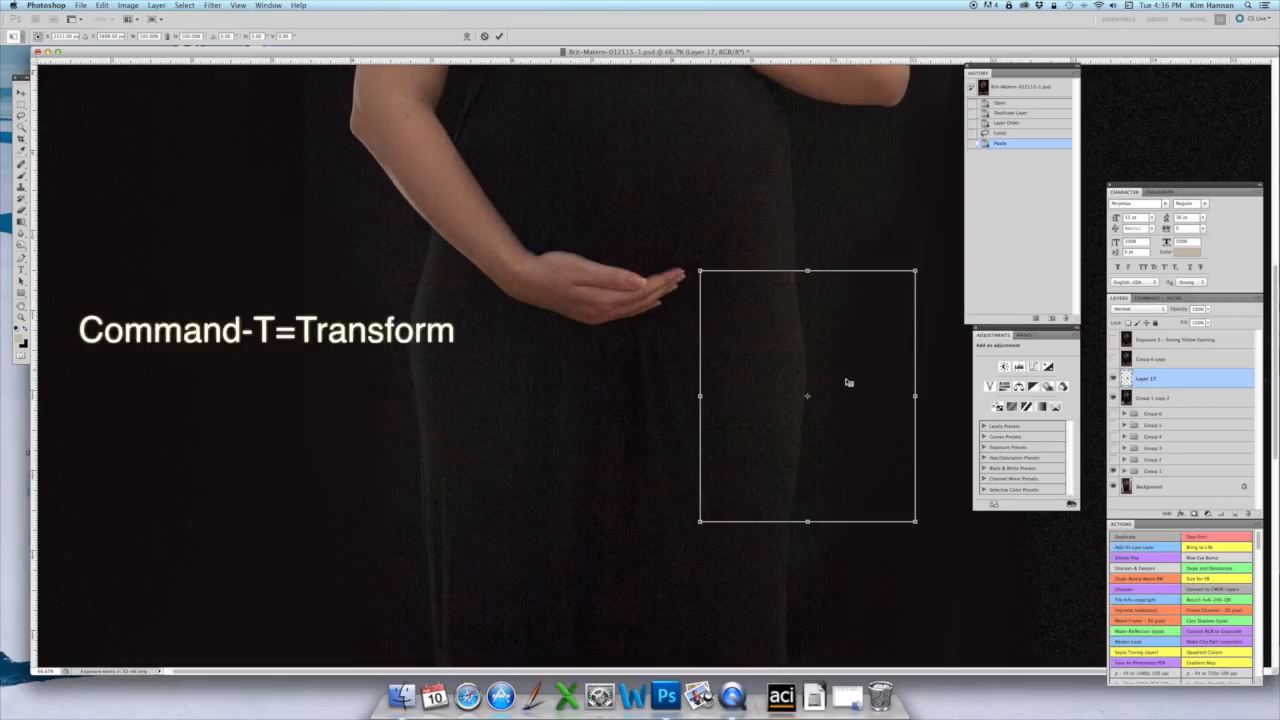
left_click(848, 377, "ctrl")
left_click(889, 445)
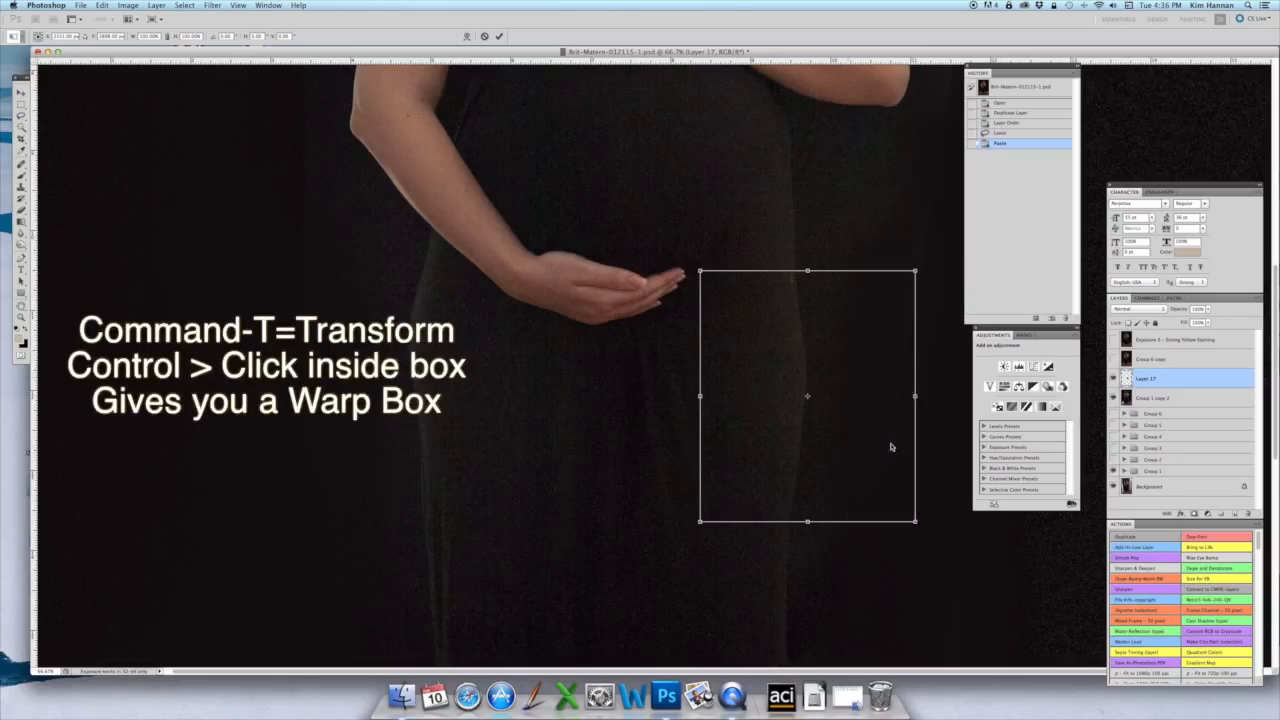
left_click_drag(812, 372, 804, 370)
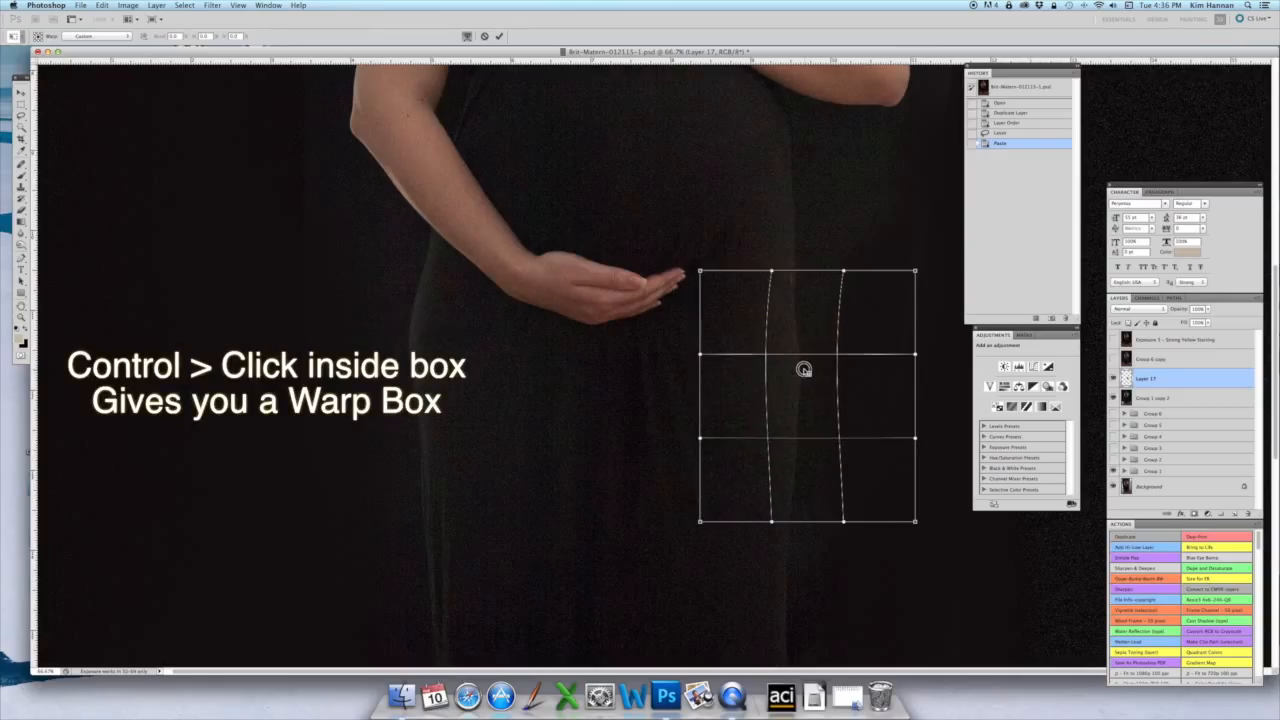
left_click_drag(777, 281, 835, 266)
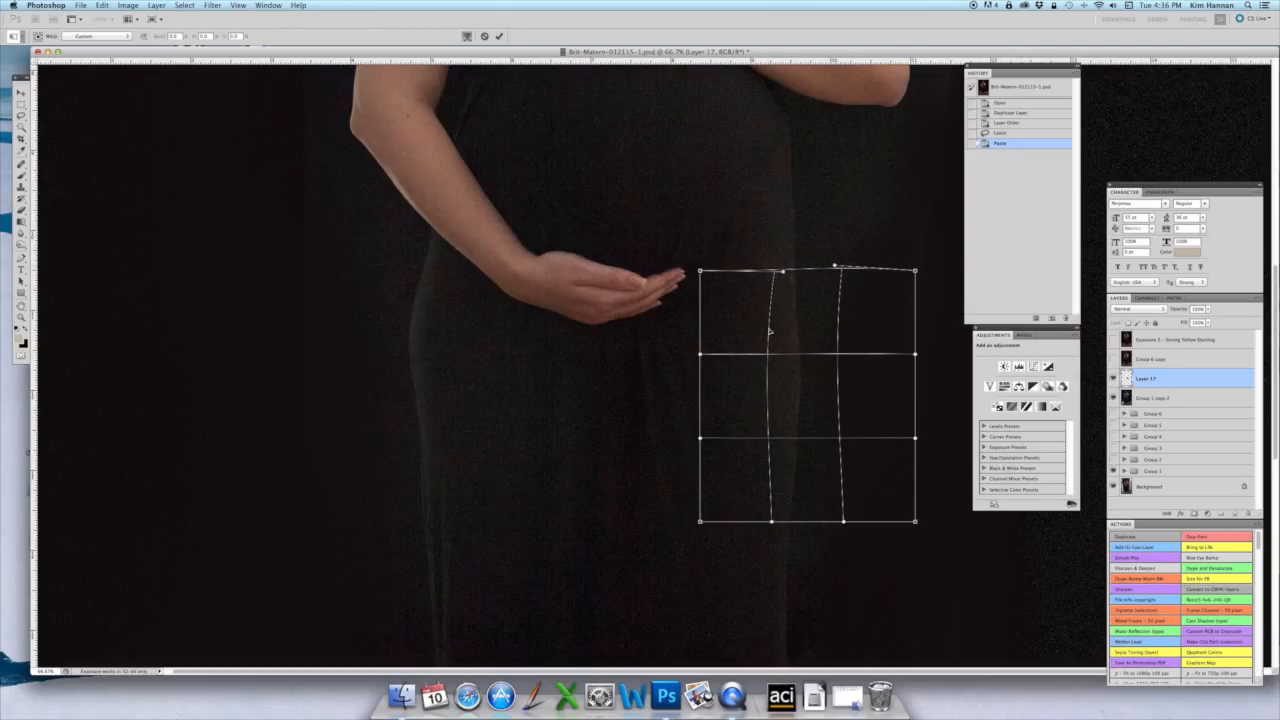
left_click_drag(770, 331, 766, 326)
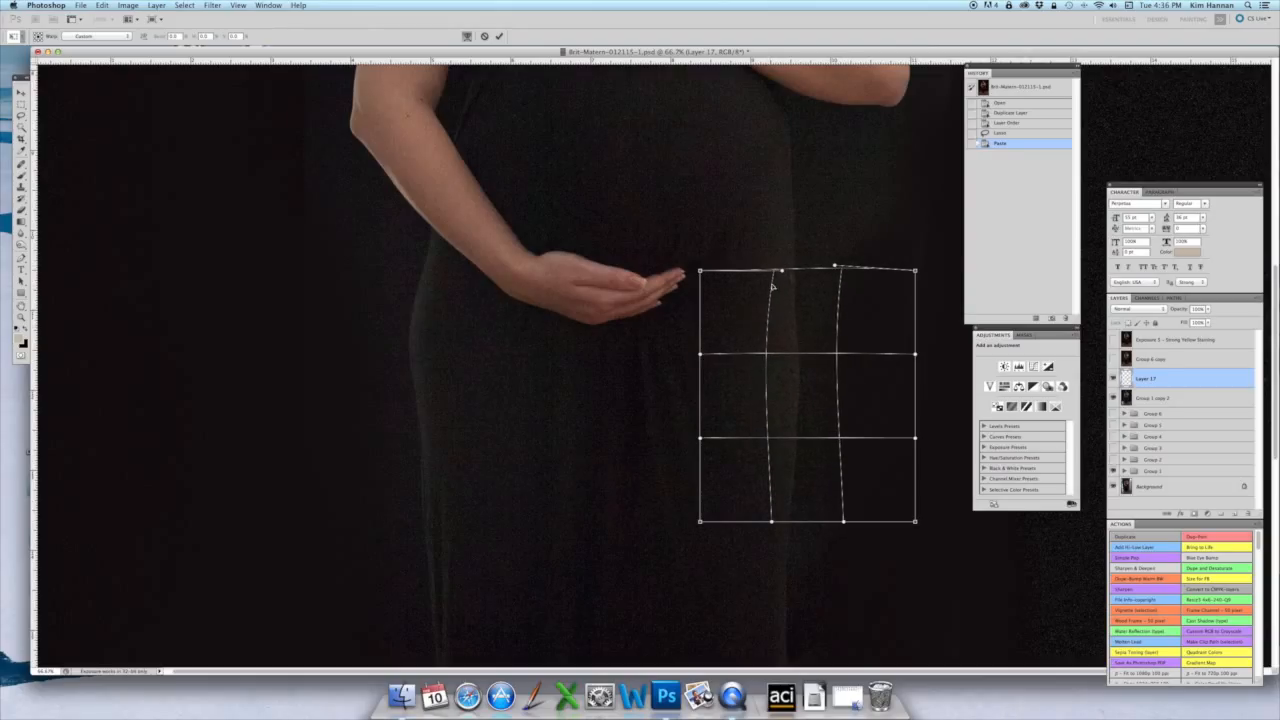
left_click_drag(782, 271, 778, 266)
left_click_drag(777, 324, 778, 321)
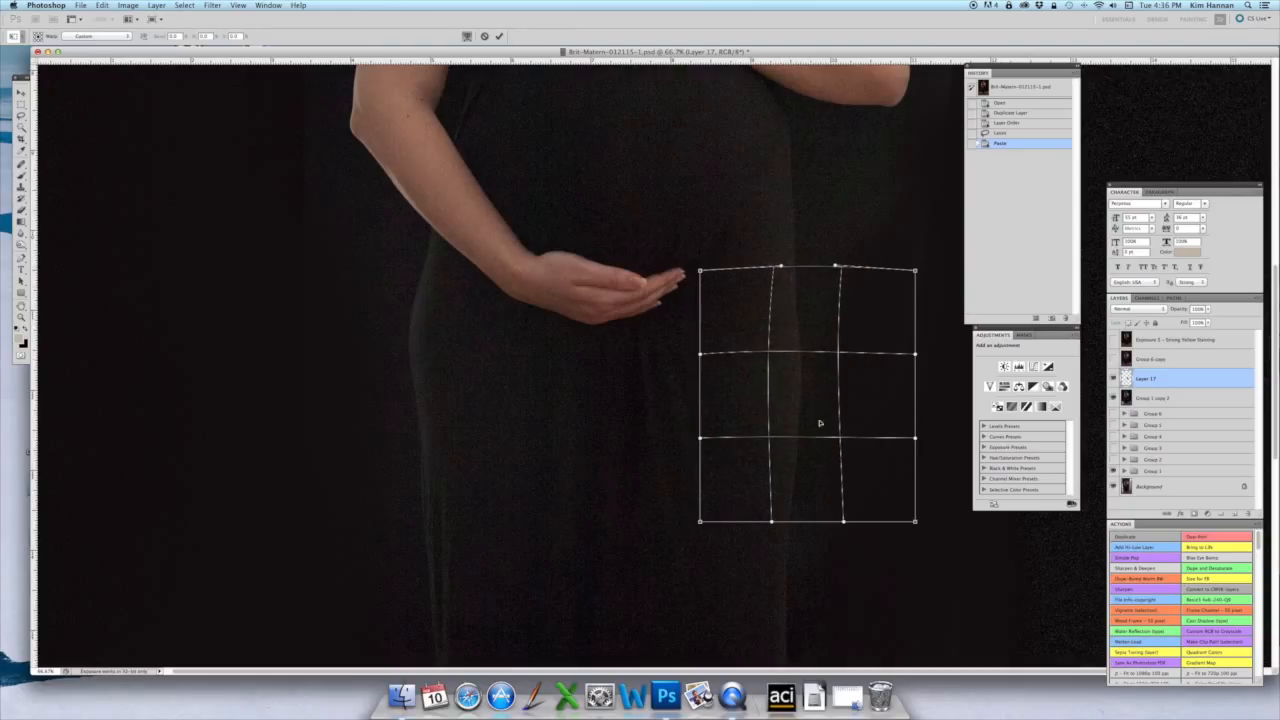
left_click_drag(813, 443, 803, 412)
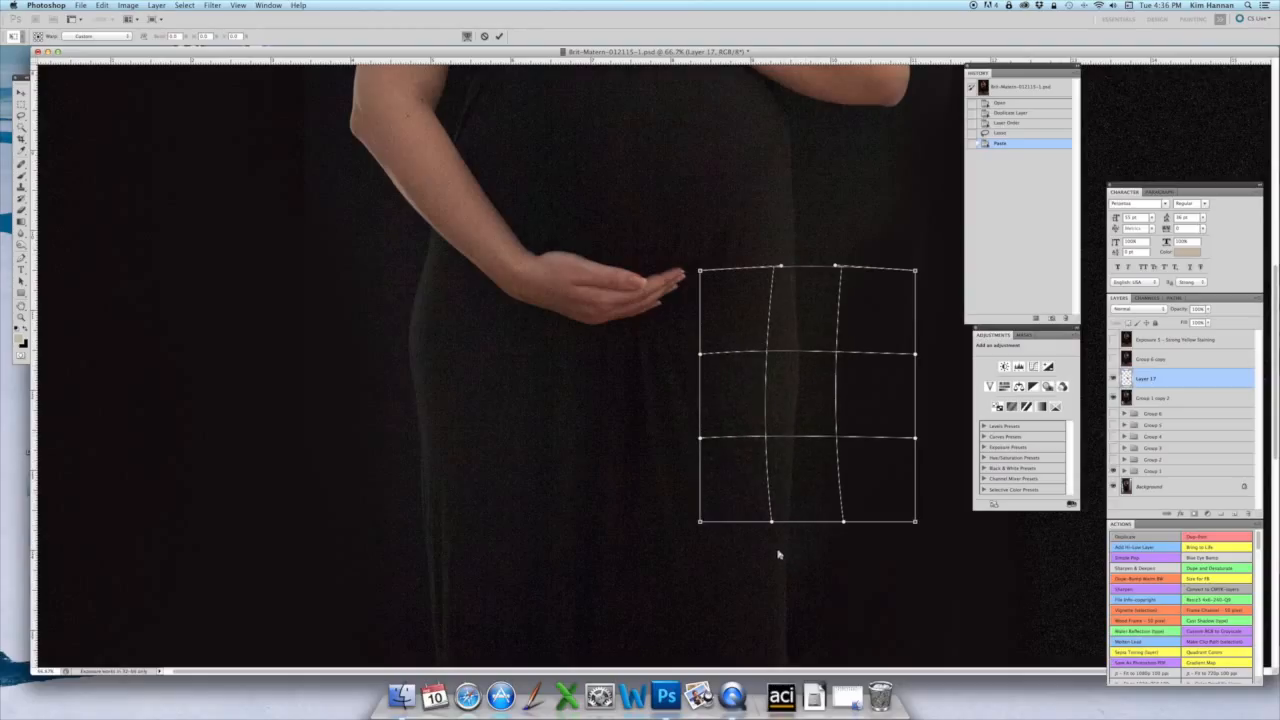
key("Return")
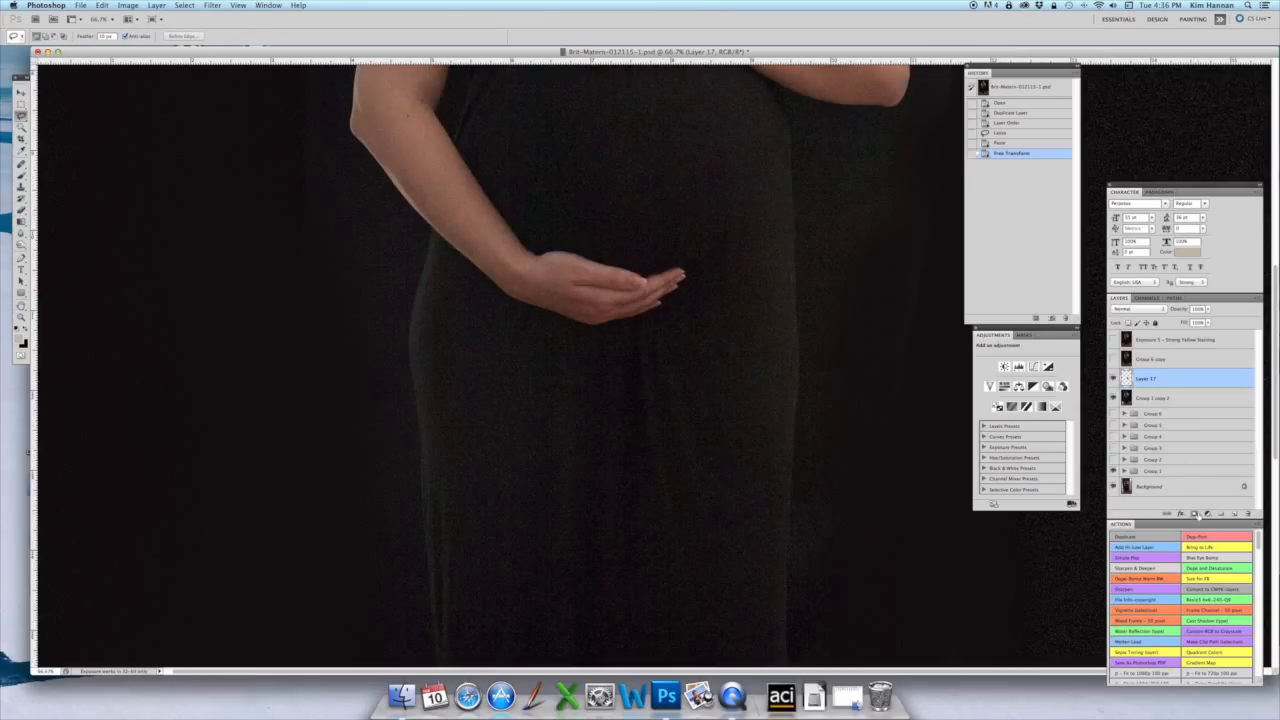
- Add a layer mask to the warped hip patch and compare the photo with the patch hidden and shown
left_click(1194, 513)
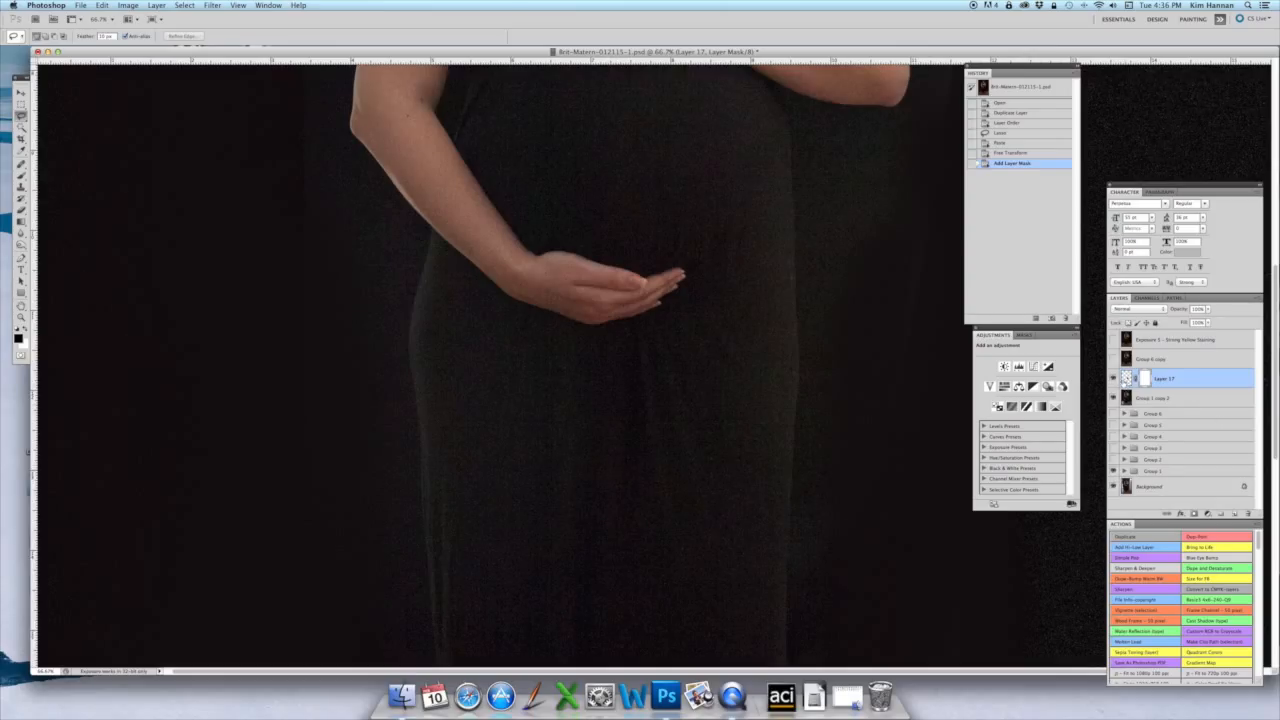
left_click(1113, 379)
left_click(1113, 380)
- Paint black on the patch's mask with a soft 0% hardness brush to blend its edges, and compare before and after
left_click(21, 176)
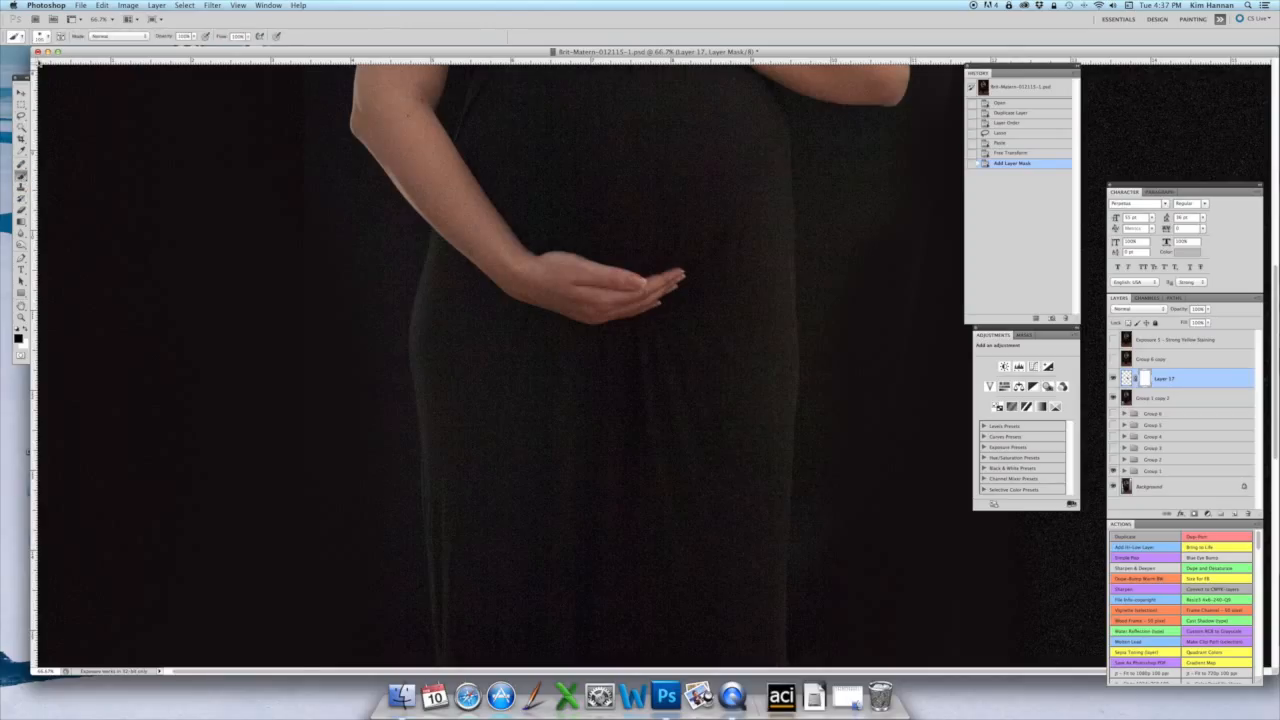
left_click(47, 37)
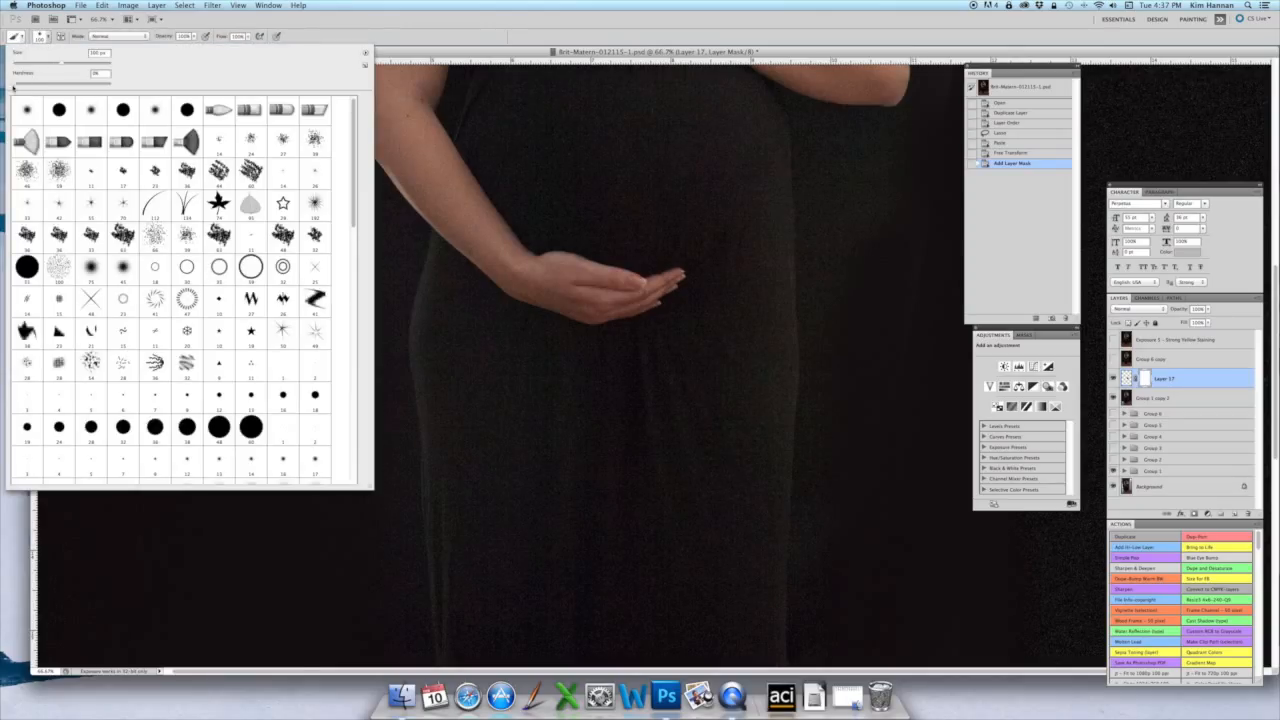
left_click(14, 85)
left_click(474, 60)
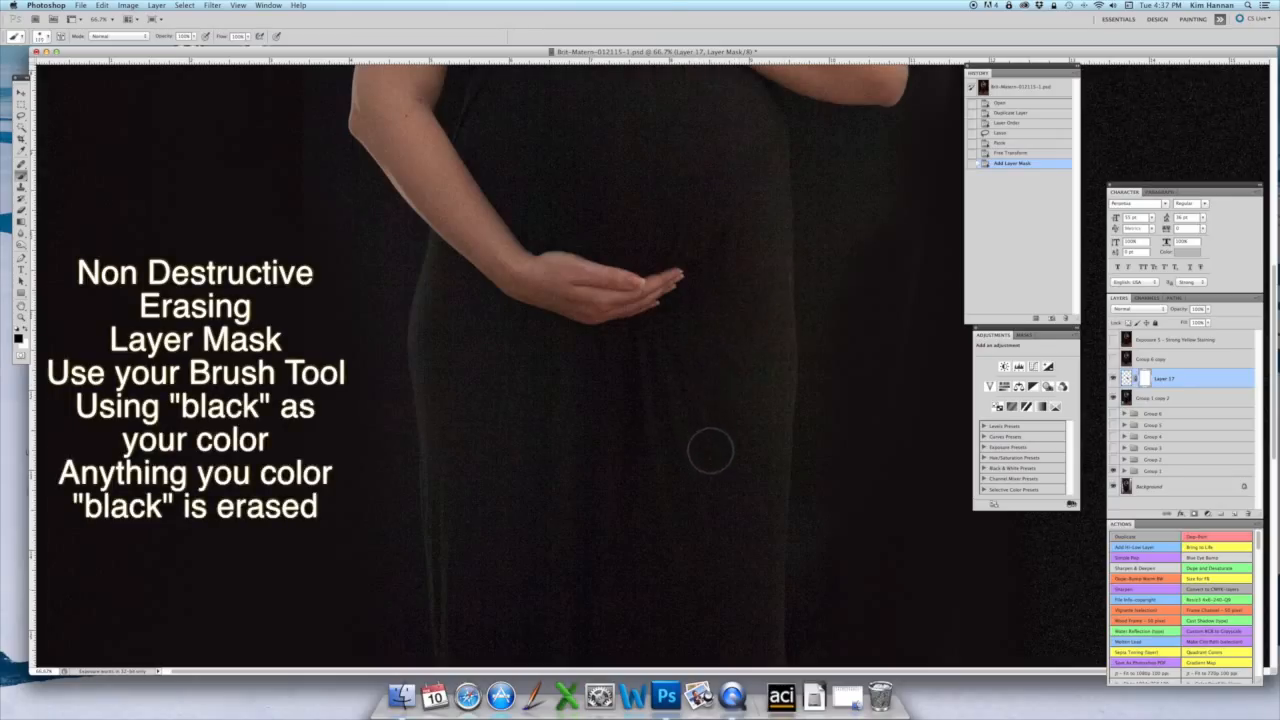
mouse_move(710, 451)
left_mouse_down()
mouse_move(737, 523)
mouse_move(731, 557)
left_mouse_up()
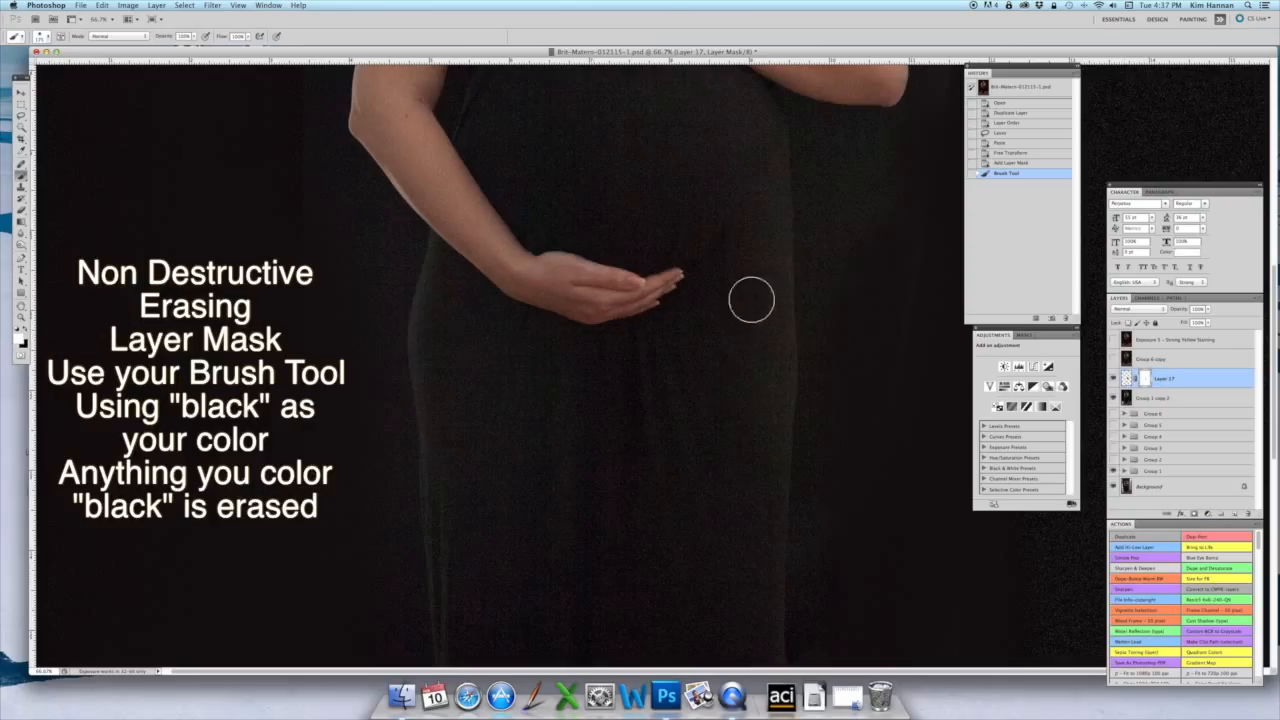
mouse_move(760, 294)
left_mouse_down()
mouse_move(714, 414)
mouse_move(754, 503)
mouse_move(757, 633)
left_mouse_up()
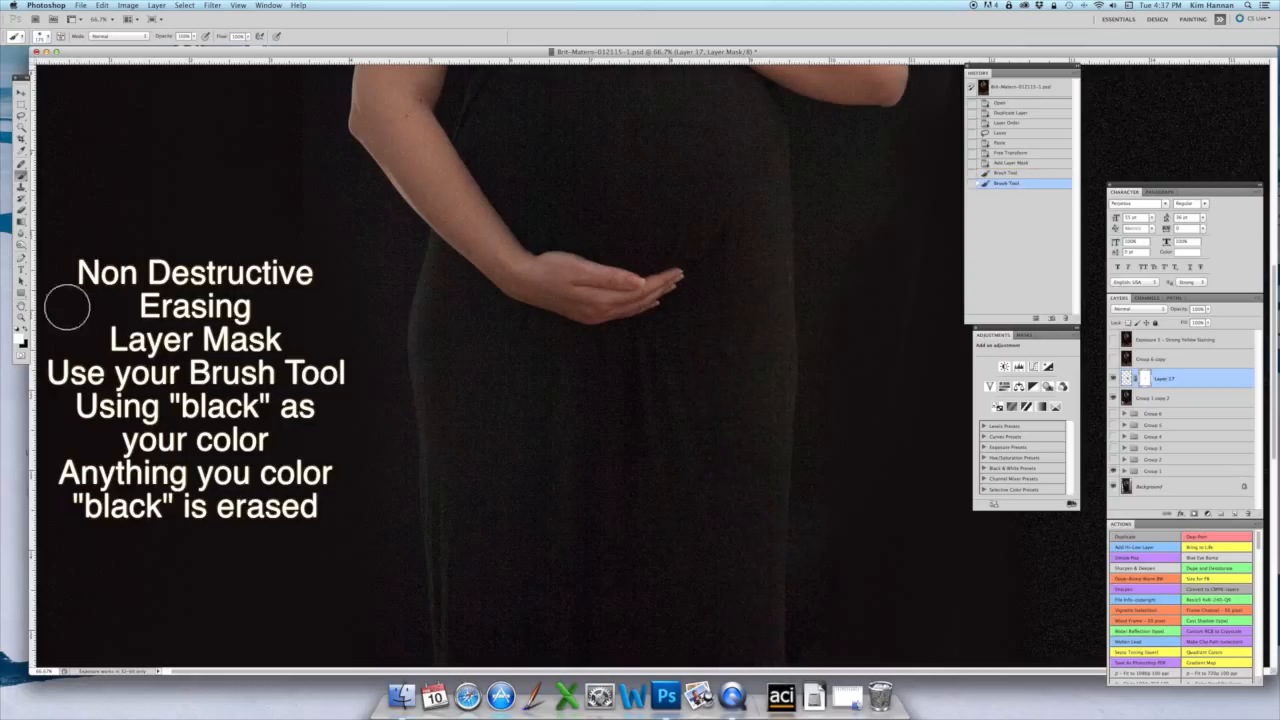
left_click(26, 333)
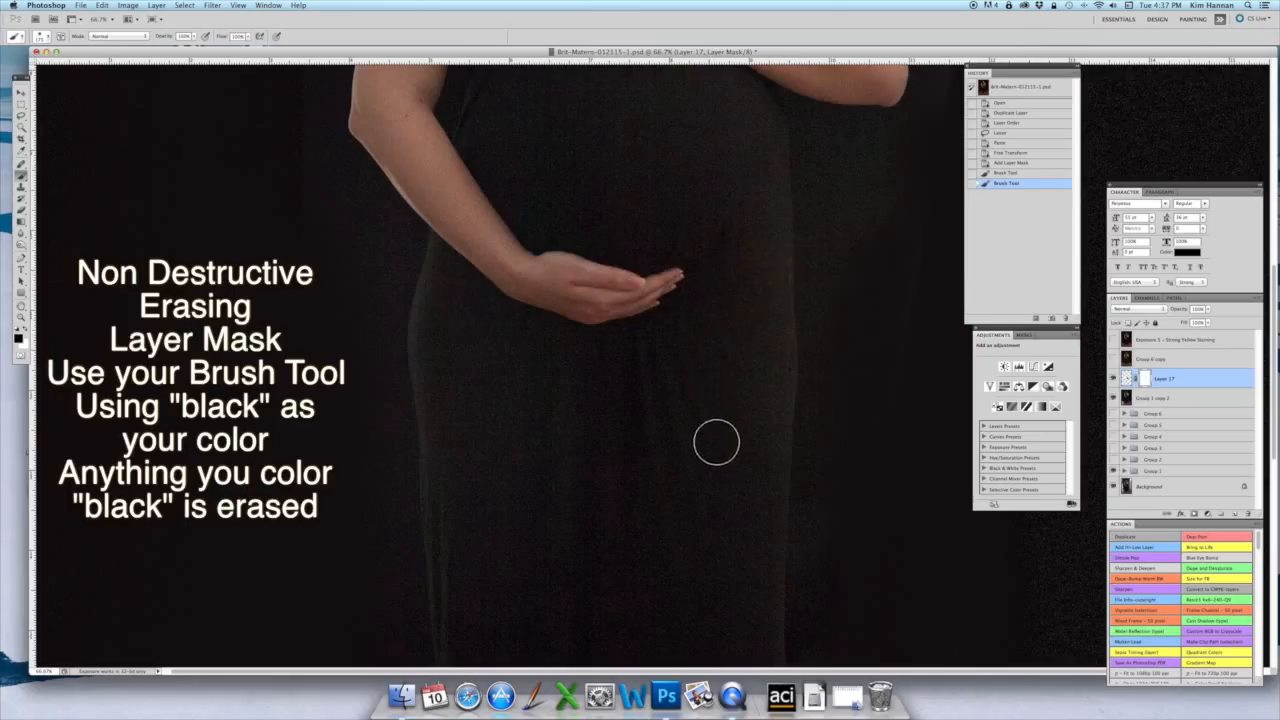
mouse_move(716, 443)
left_mouse_down()
mouse_move(746, 523)
mouse_move(743, 590)
left_mouse_up()
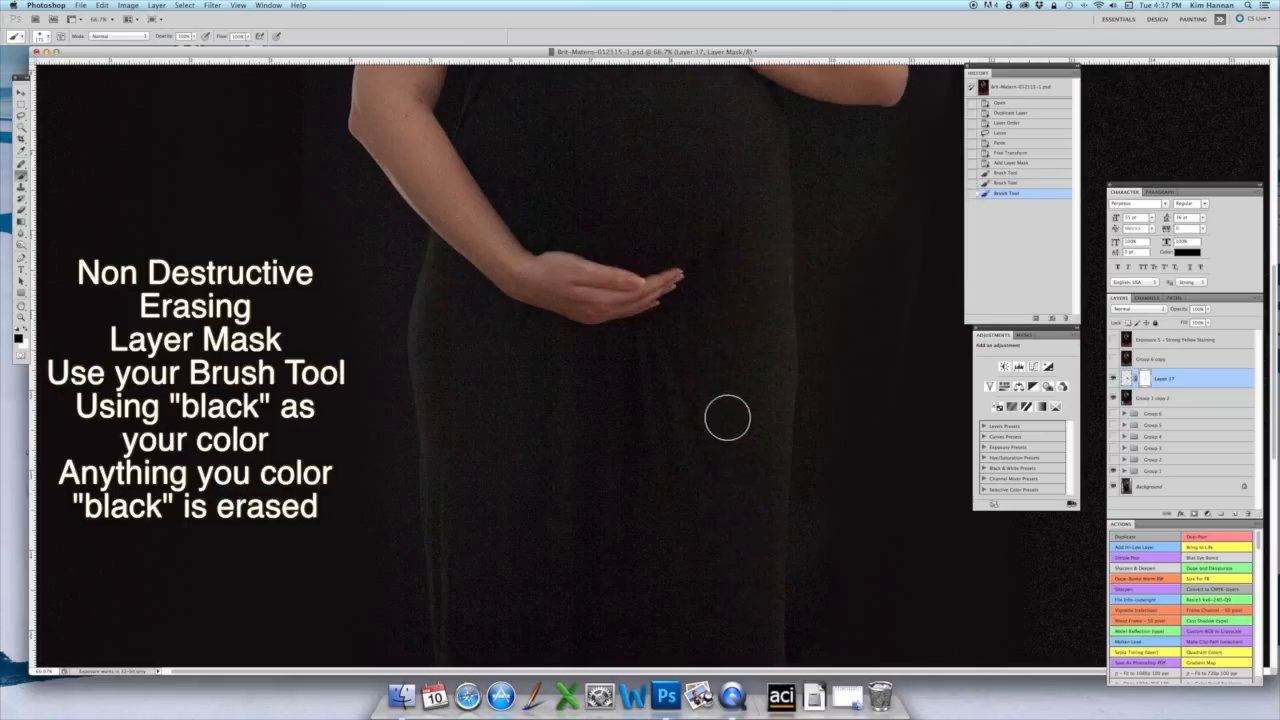
mouse_move(751, 286)
left_mouse_down()
mouse_move(768, 260)
mouse_move(805, 258)
mouse_move(793, 270)
mouse_move(830, 224)
left_mouse_up()
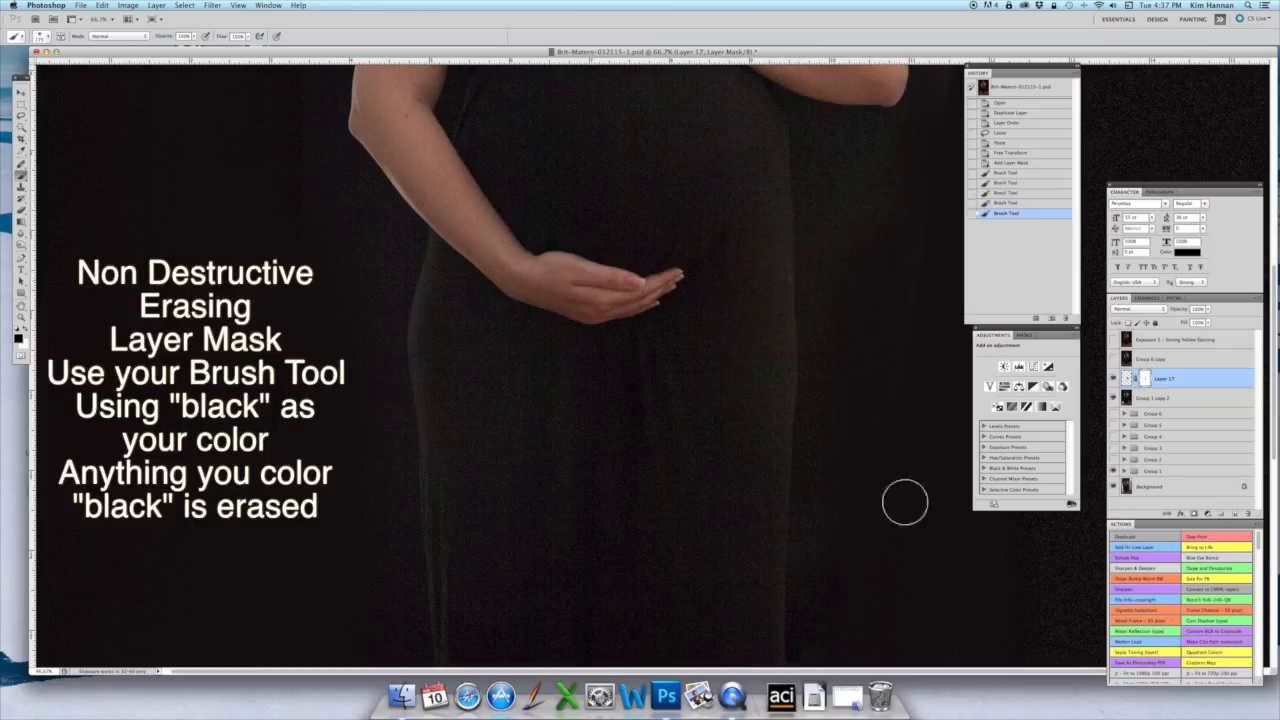
left_click(878, 316)
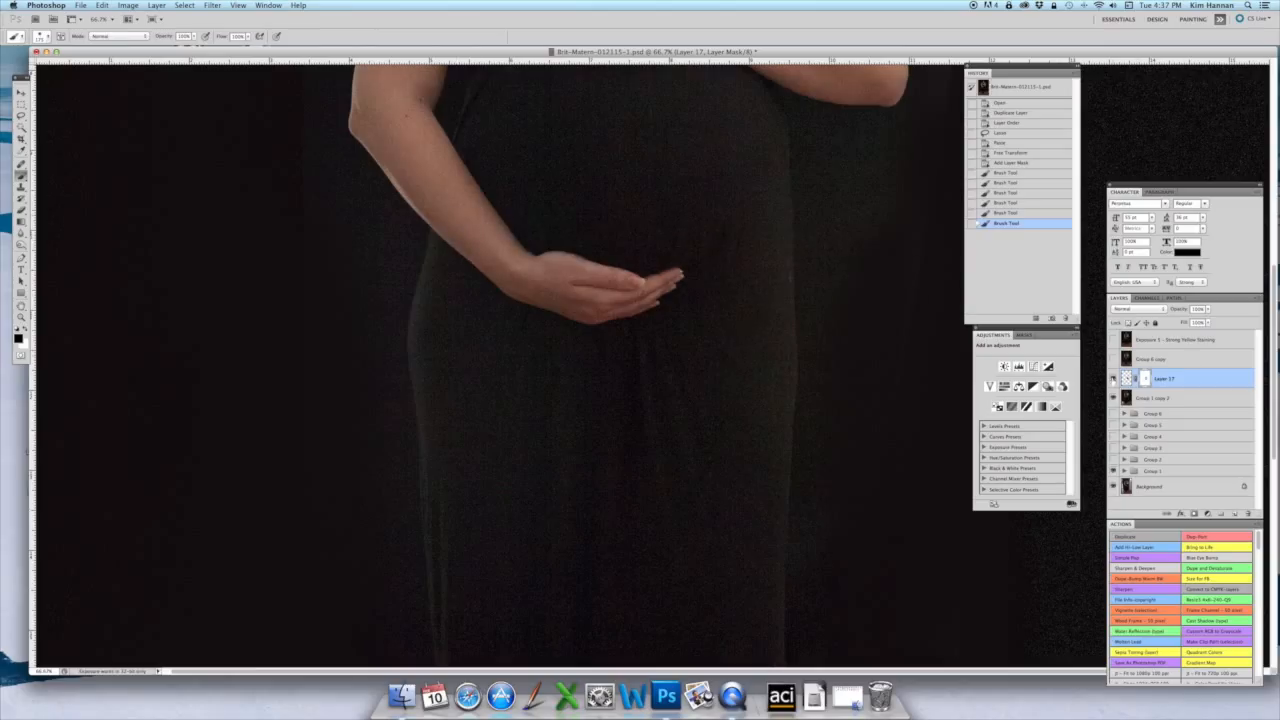
left_click(1113, 379)
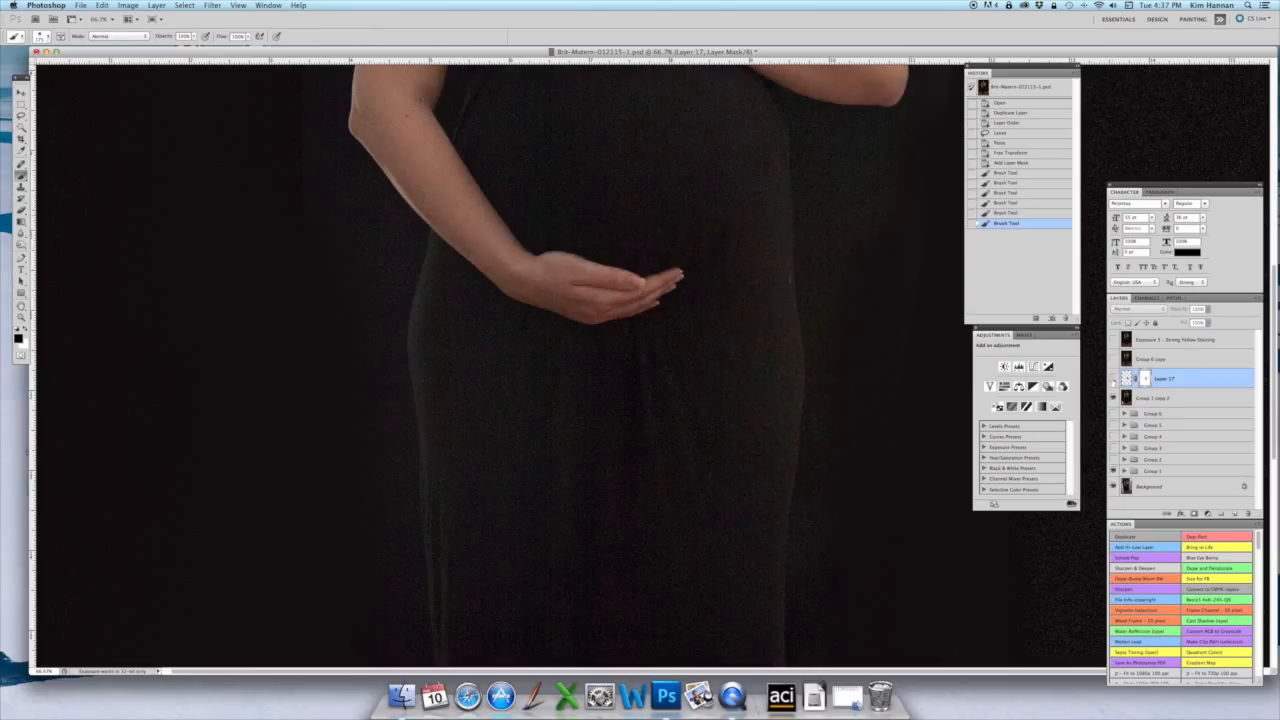
left_click(1113, 379)
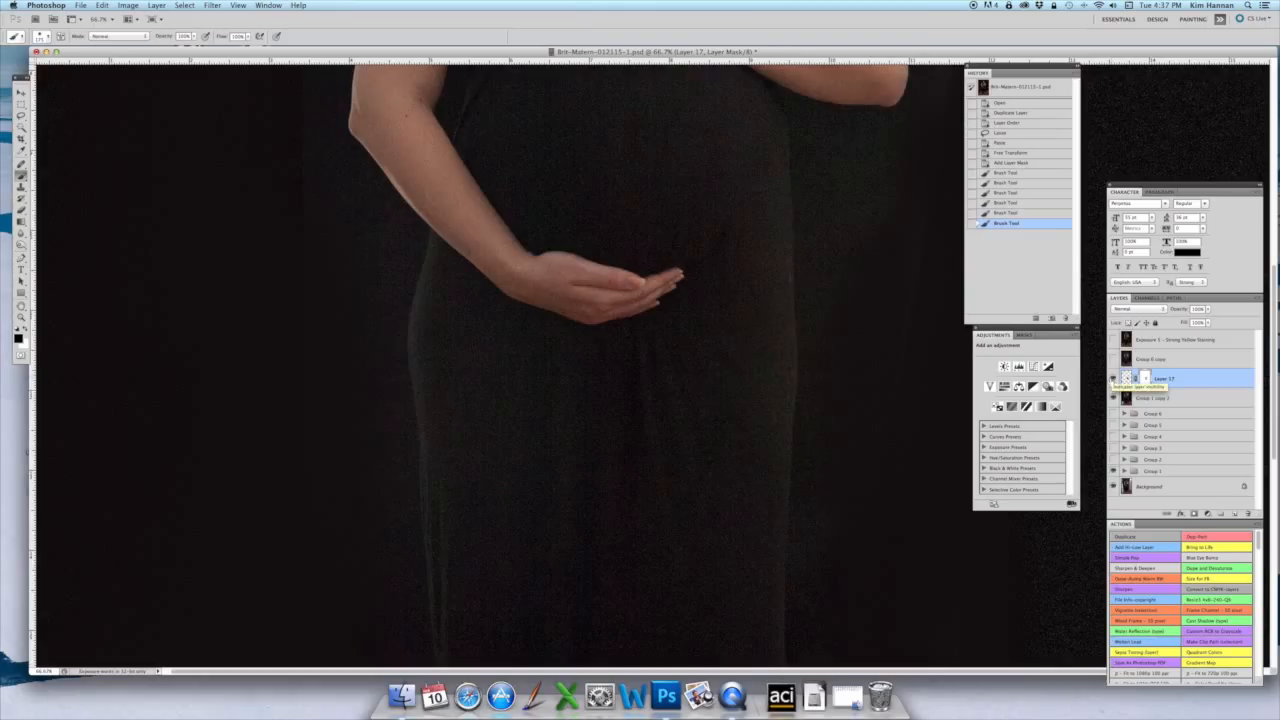
- Lasso a loose area around the hip on the left of the photo from Group 1 copy 2 and copy it onto a new masked layer
left_click(1183, 399)
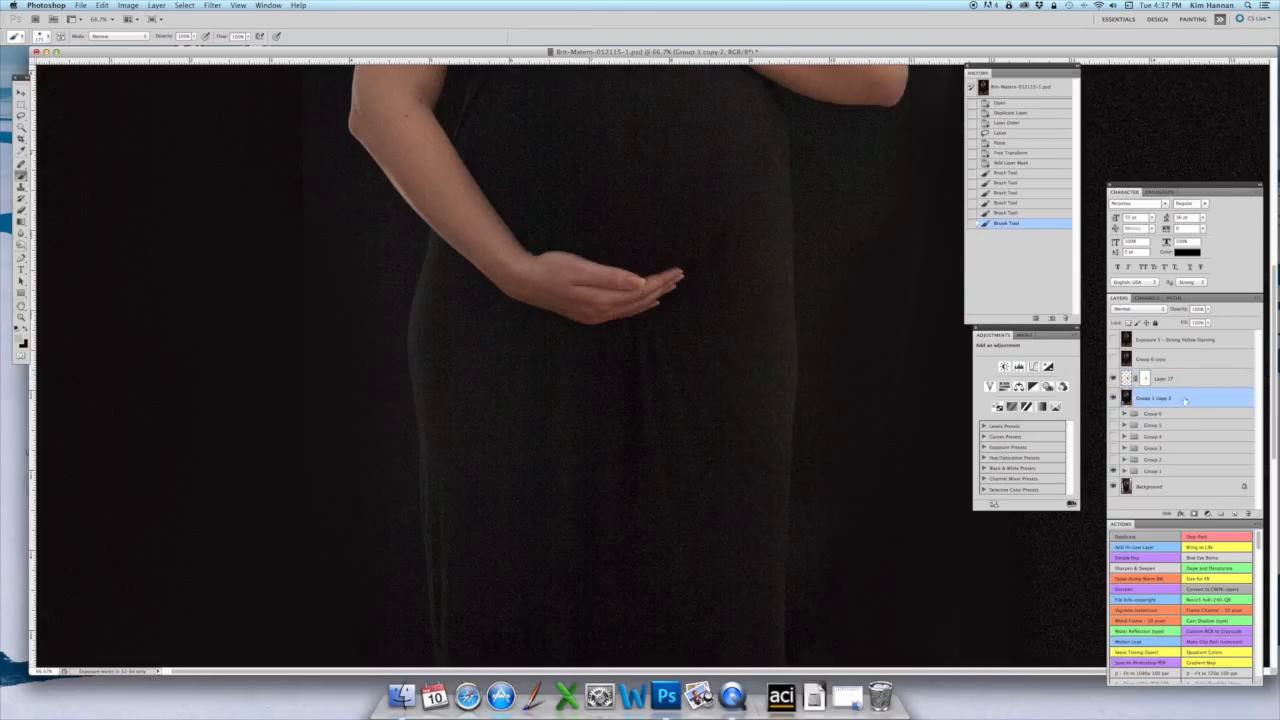
left_click(21, 115)
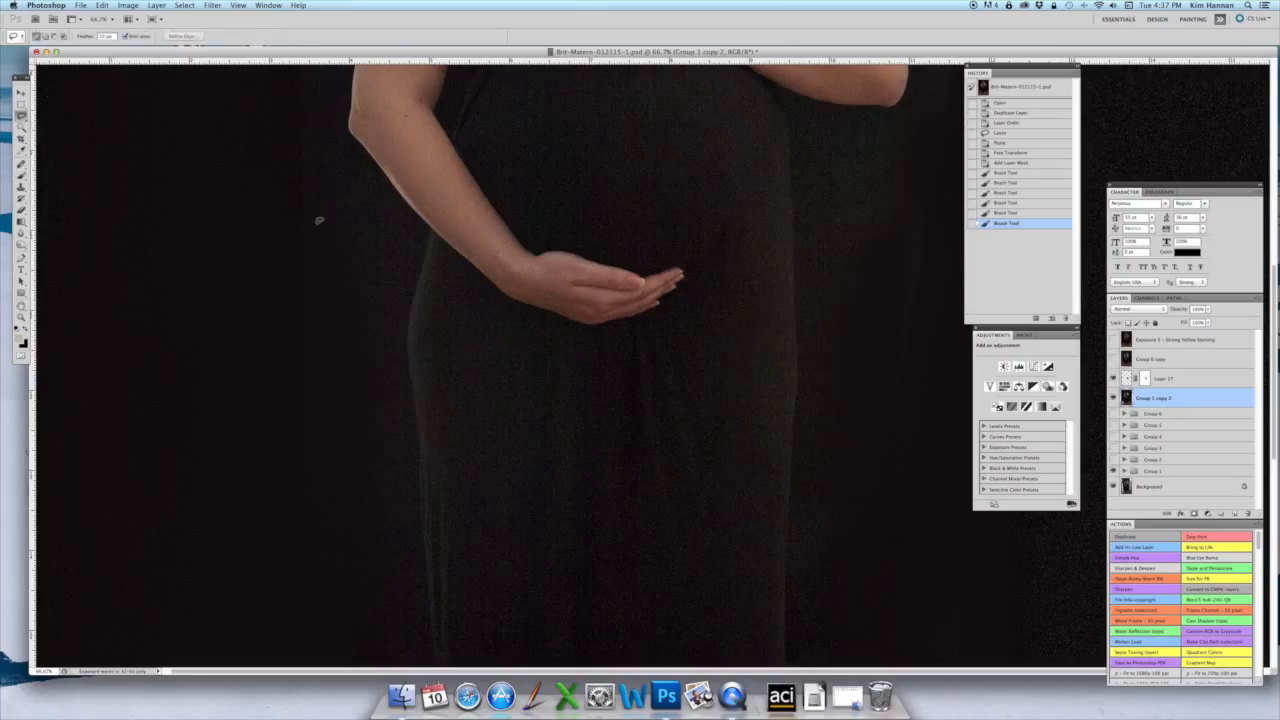
mouse_move(374, 256)
left_mouse_down()
mouse_move(431, 263)
mouse_move(460, 283)
mouse_move(466, 409)
mouse_move(426, 440)
mouse_move(386, 440)
mouse_move(371, 397)
mouse_move(372, 259)
left_mouse_up()
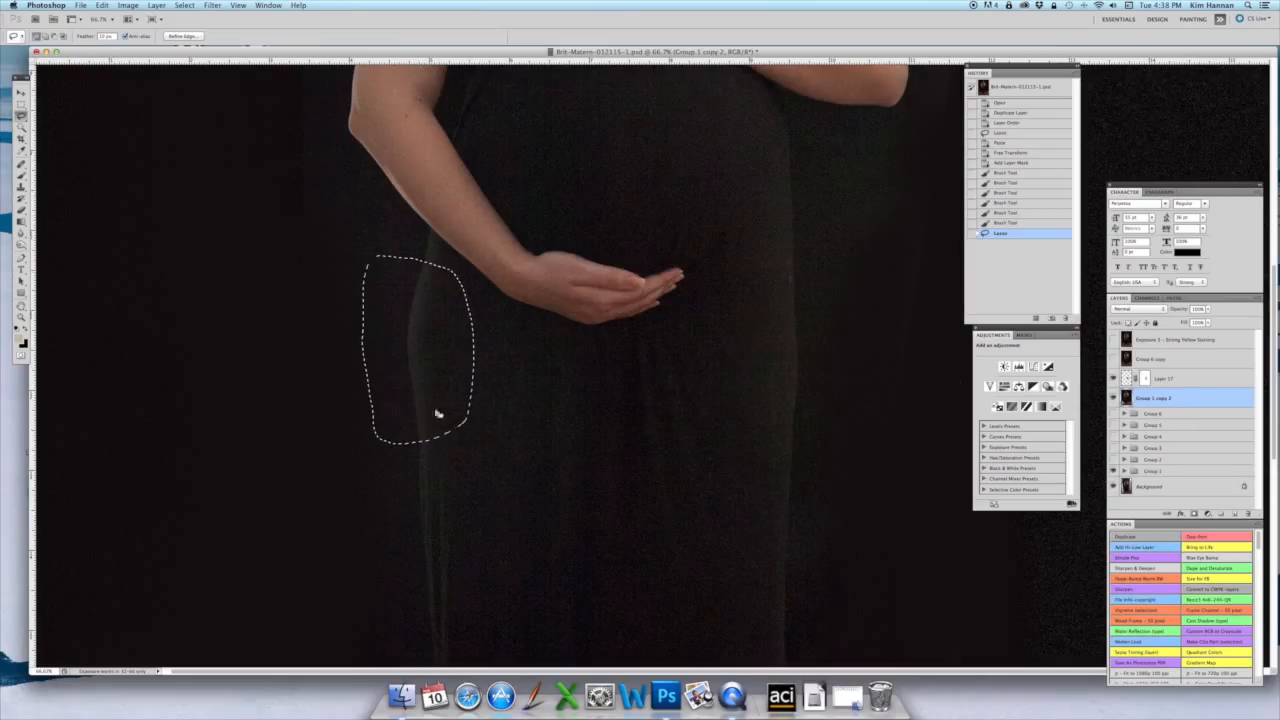
key("super+c")
key("super+v")
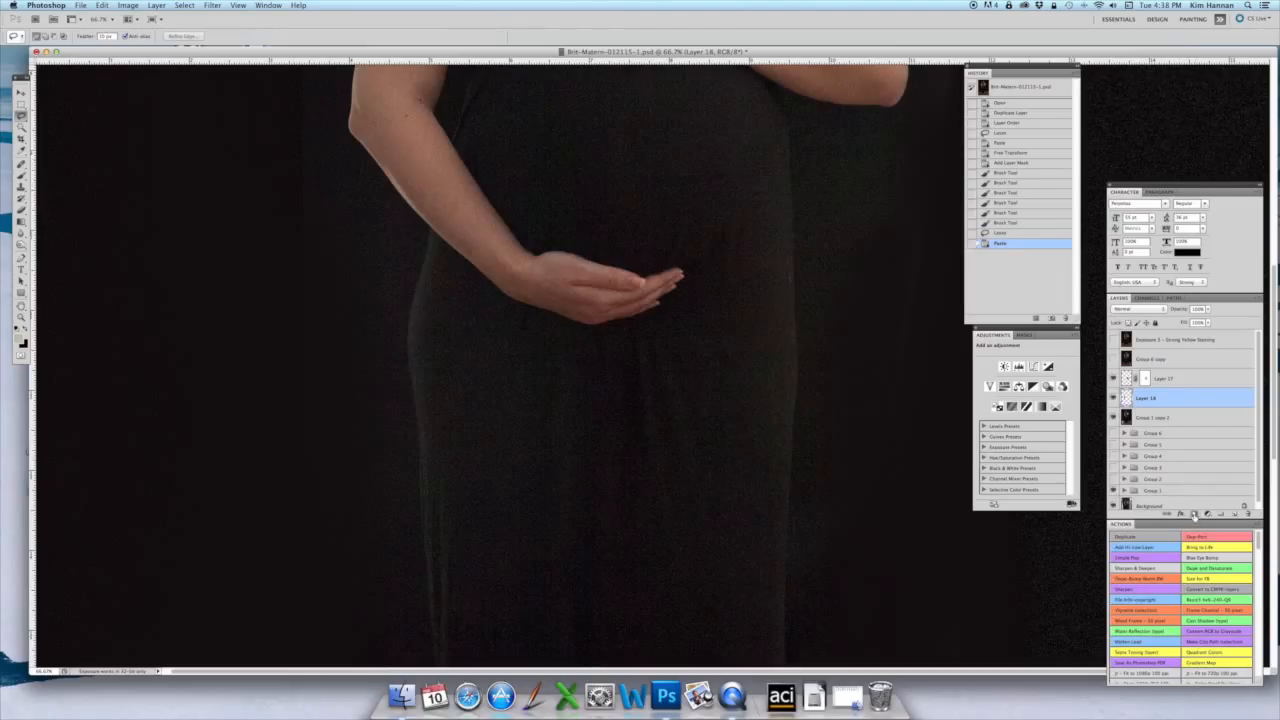
left_click(1193, 515)
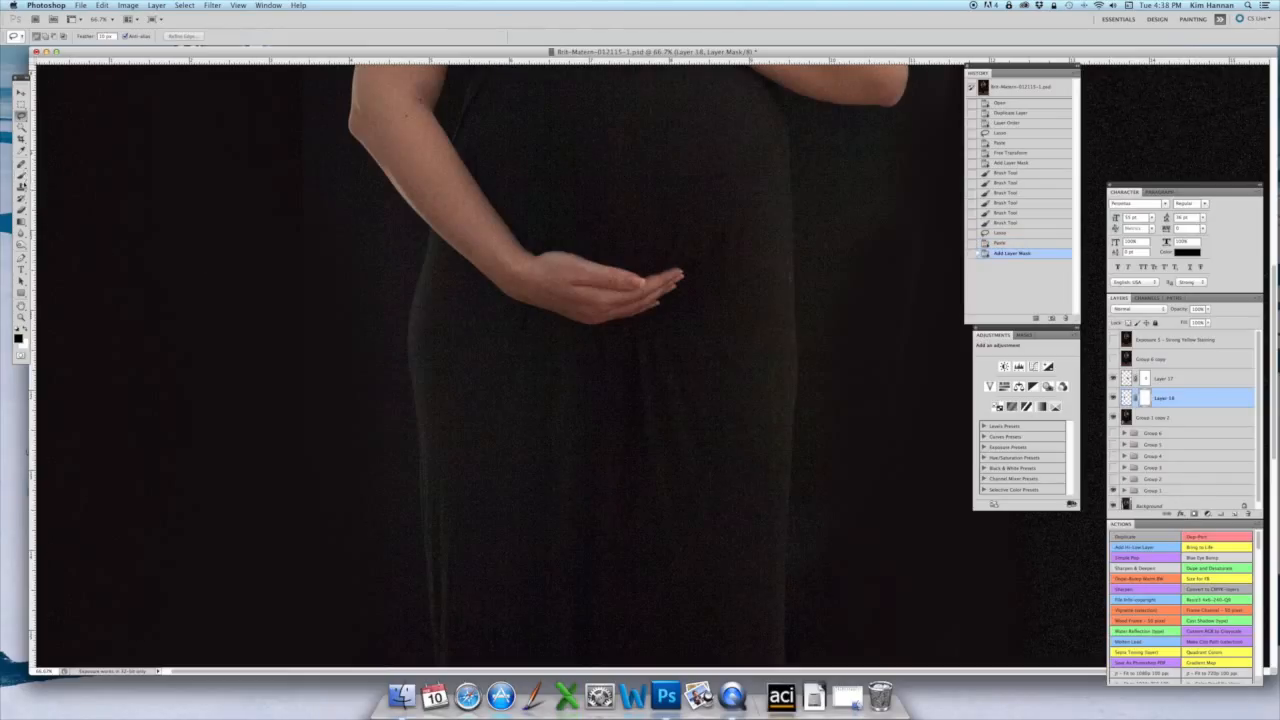
key("b")
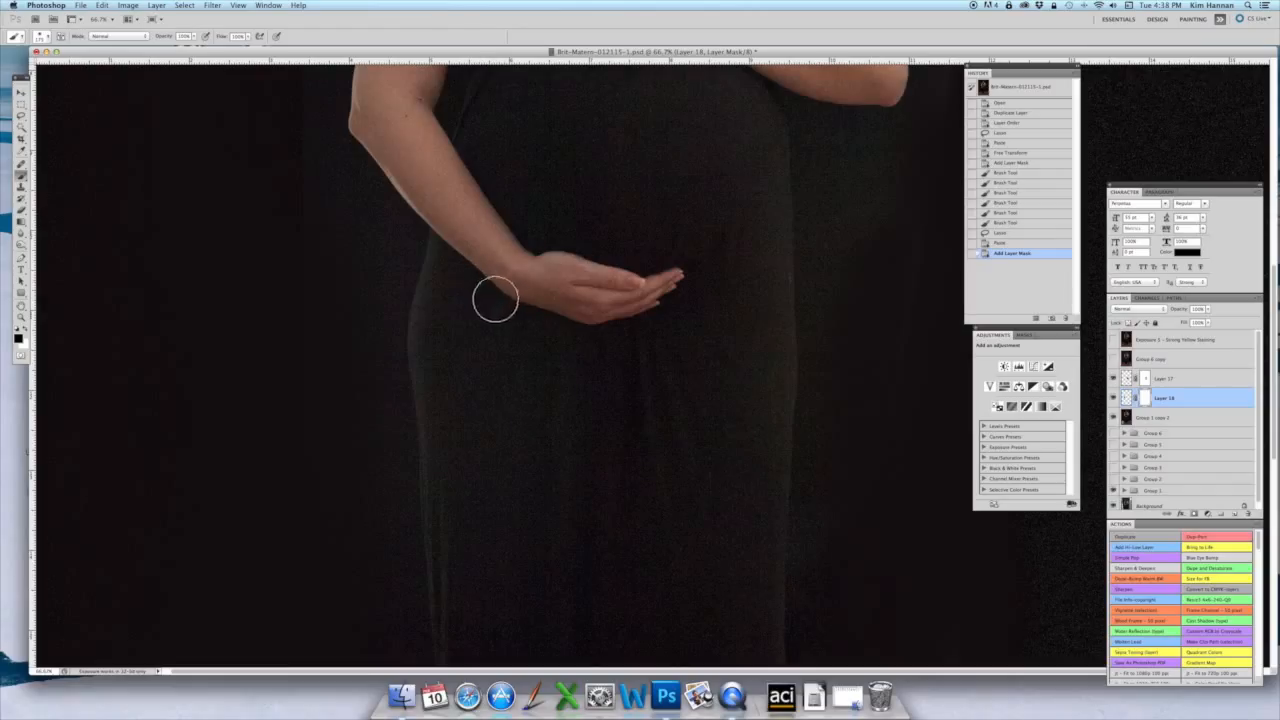
- Warp the copied left hip patch with Free Transform, pulling its outer curve slightly inward and lining its upper part up with the dress edge
key("v")
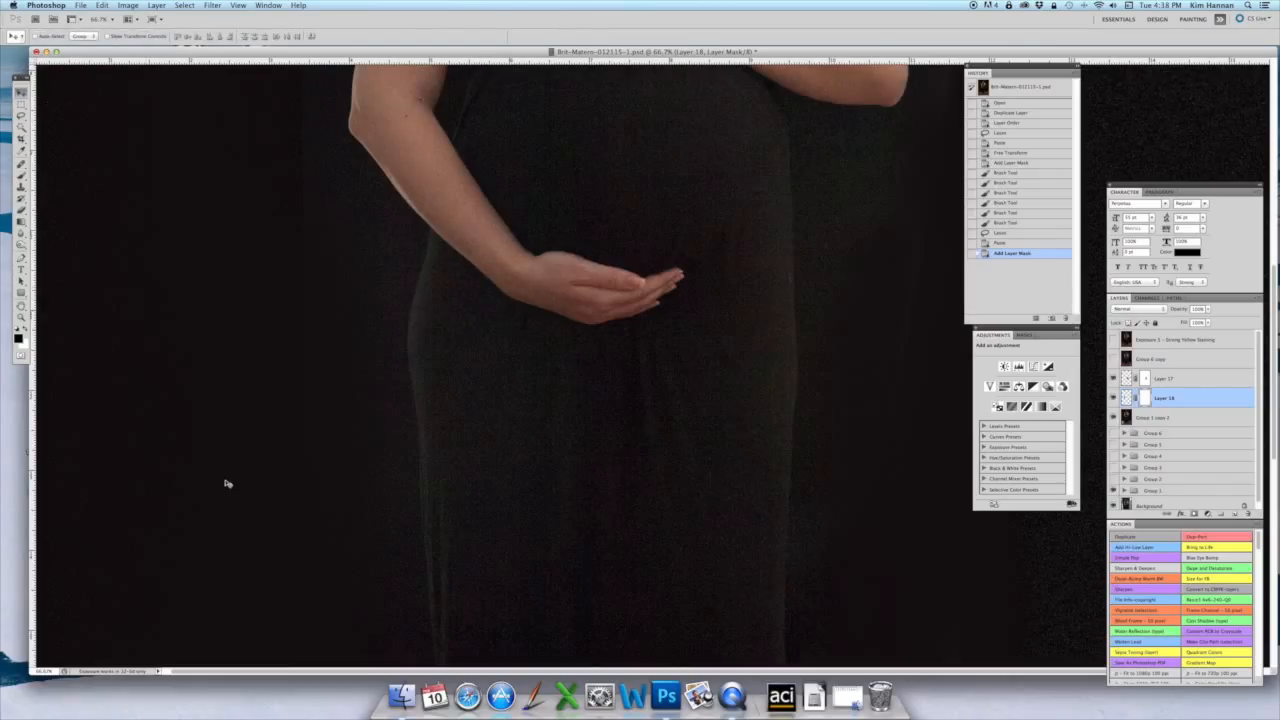
key("super+t")
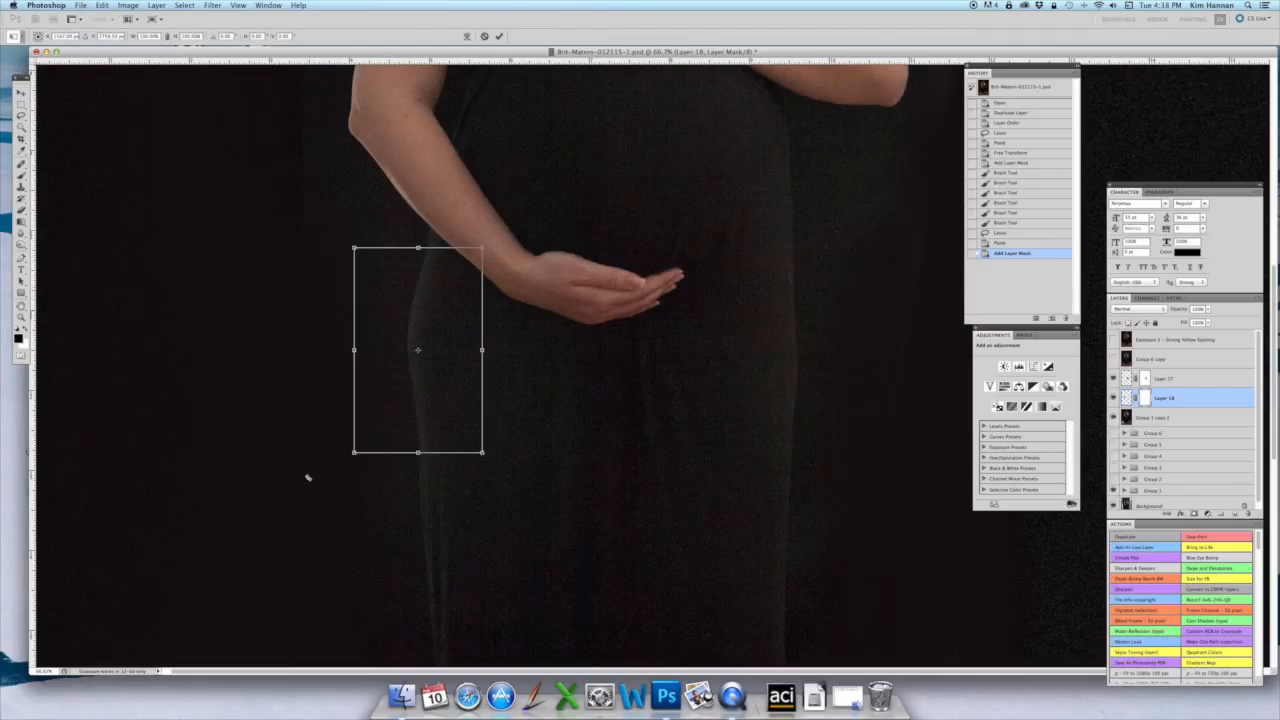
right_click(433, 366)
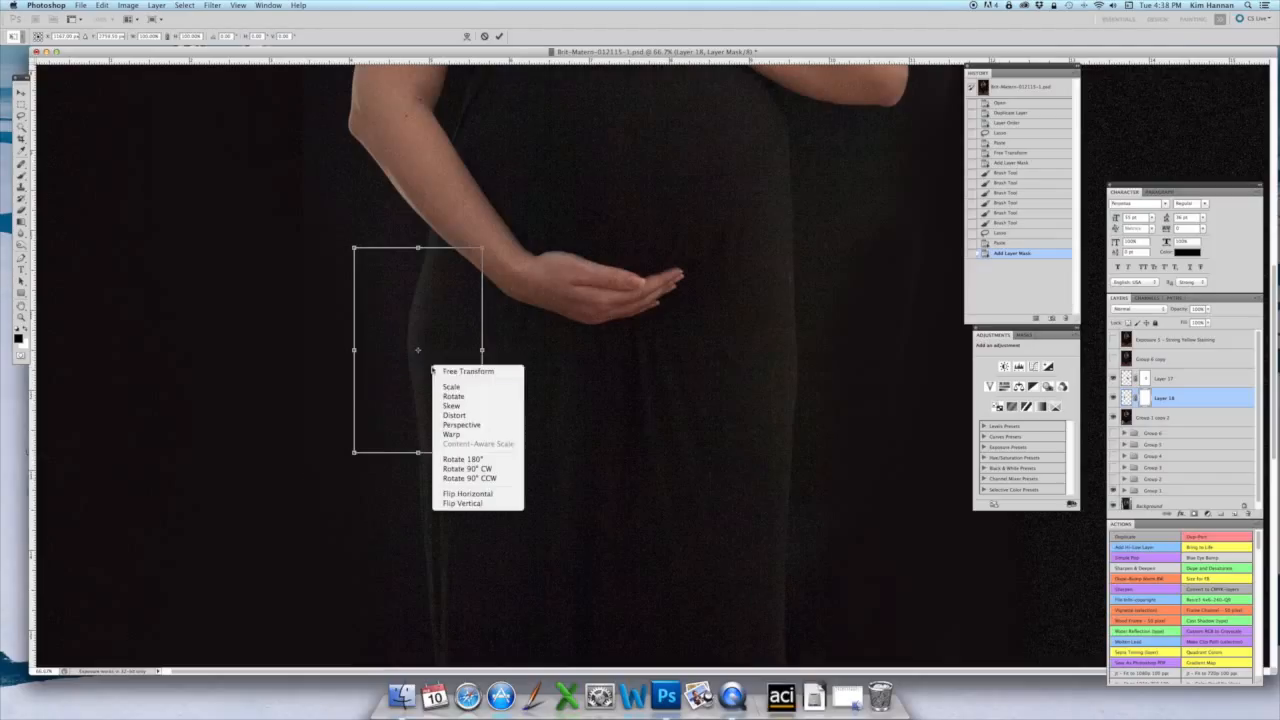
left_click(452, 434)
left_click_drag(412, 344, 419, 344)
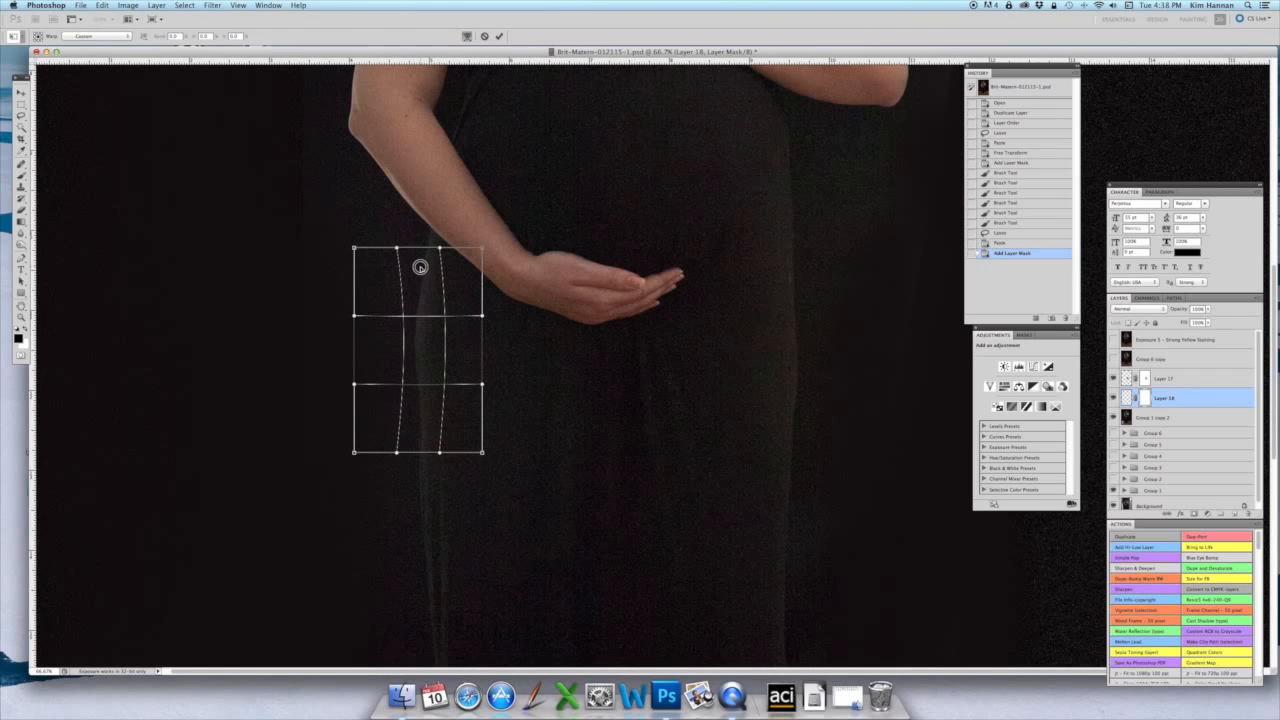
left_click_drag(418, 266, 418, 265)
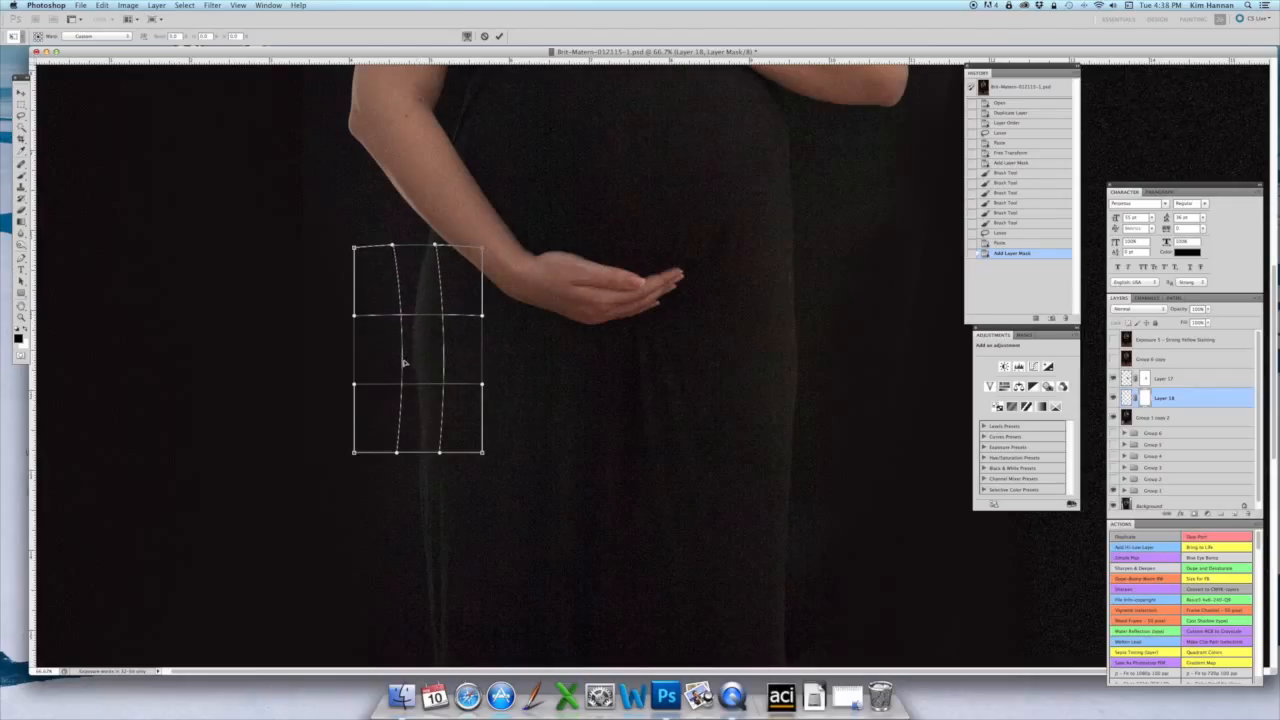
left_click_drag(429, 257, 433, 260)
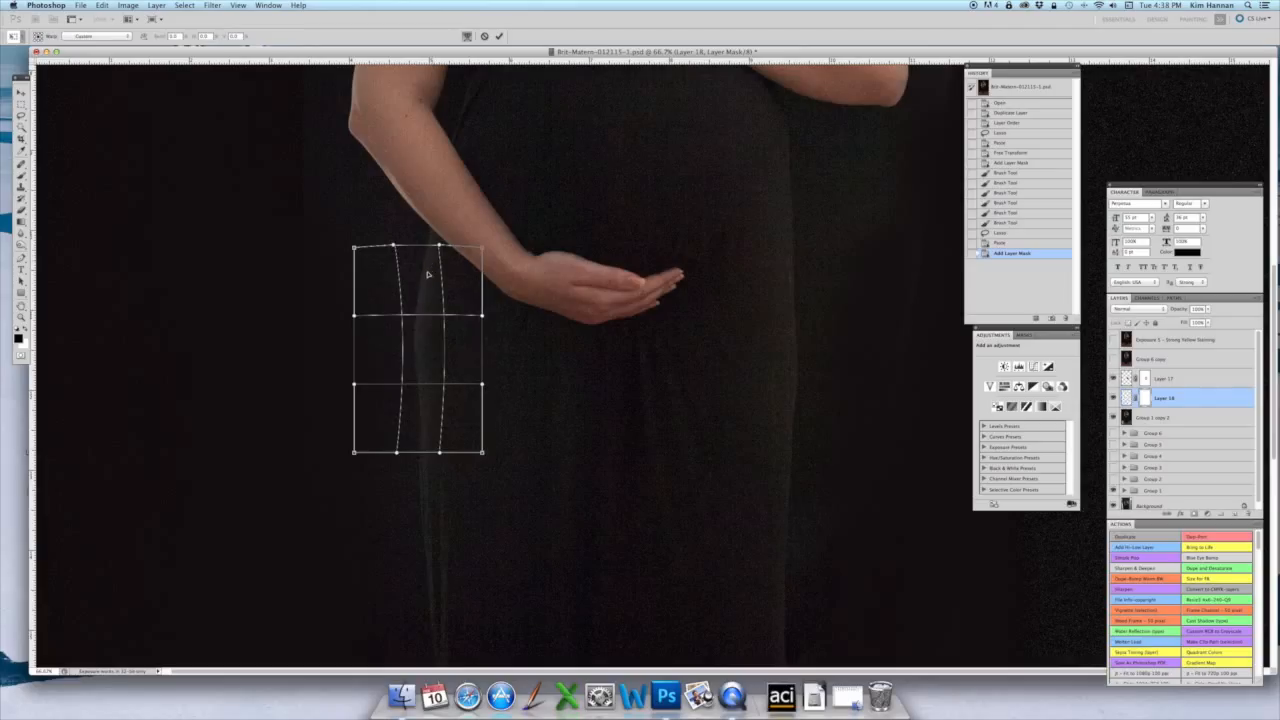
key("Return")
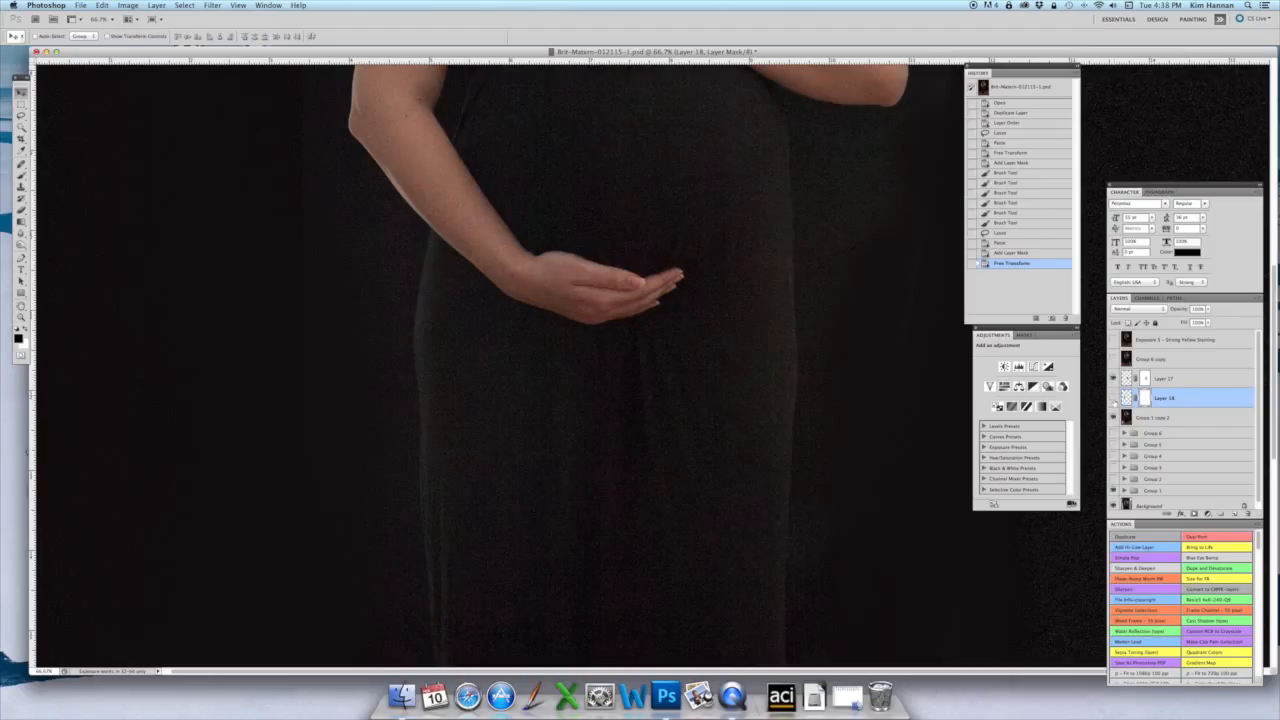
- Compare the photo with the warped left hip patch hidden and shown, and check the overall figure at 50% zoom
left_click(1113, 398)
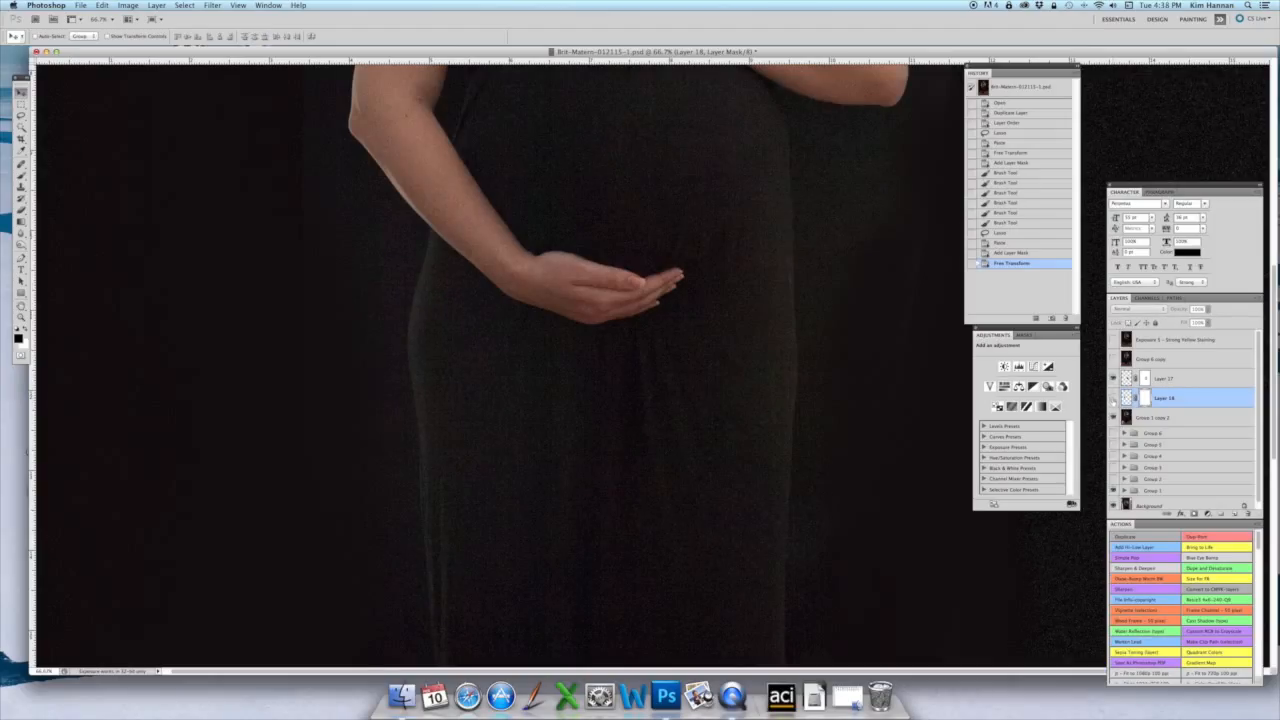
left_click(1113, 398)
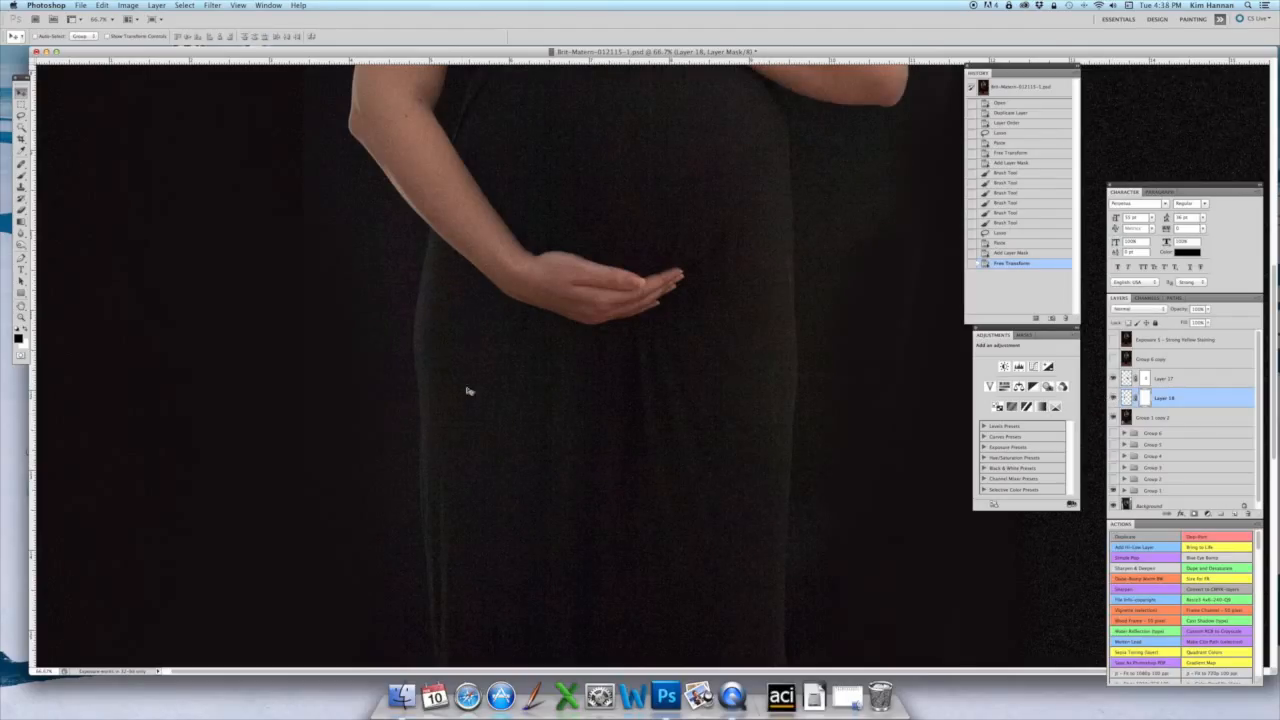
key("super+minus")
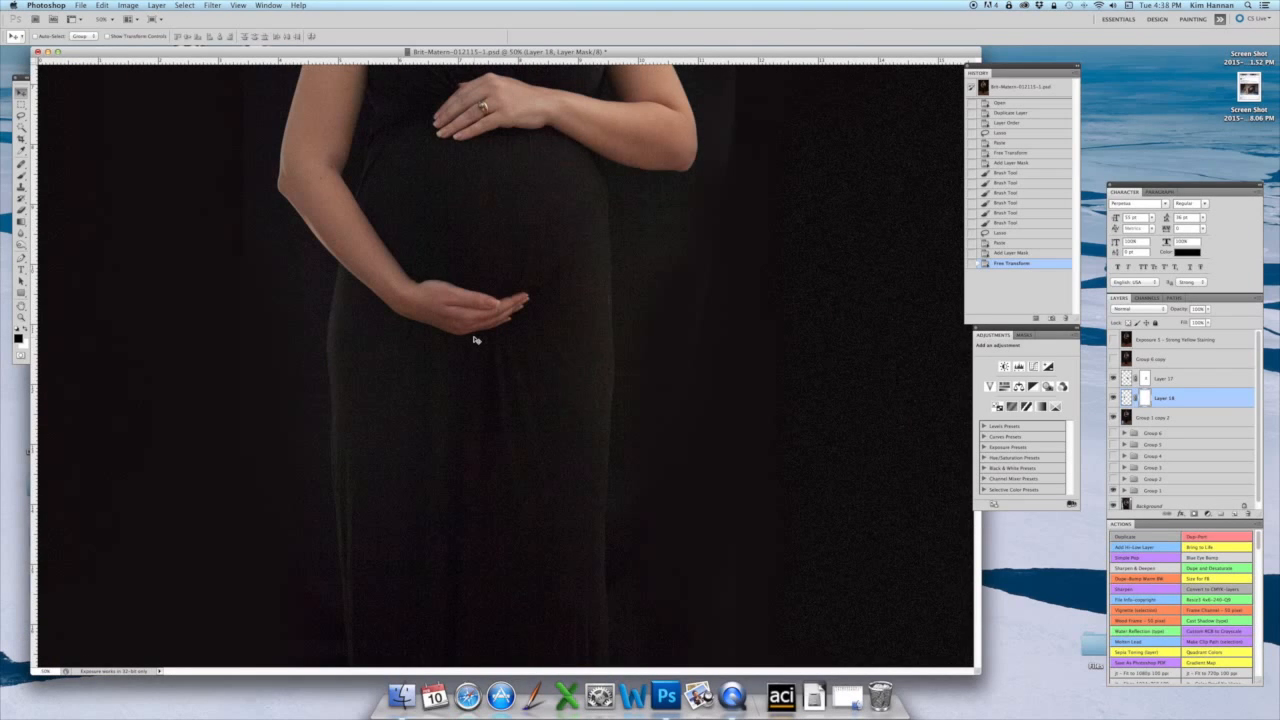
key("super+plus")
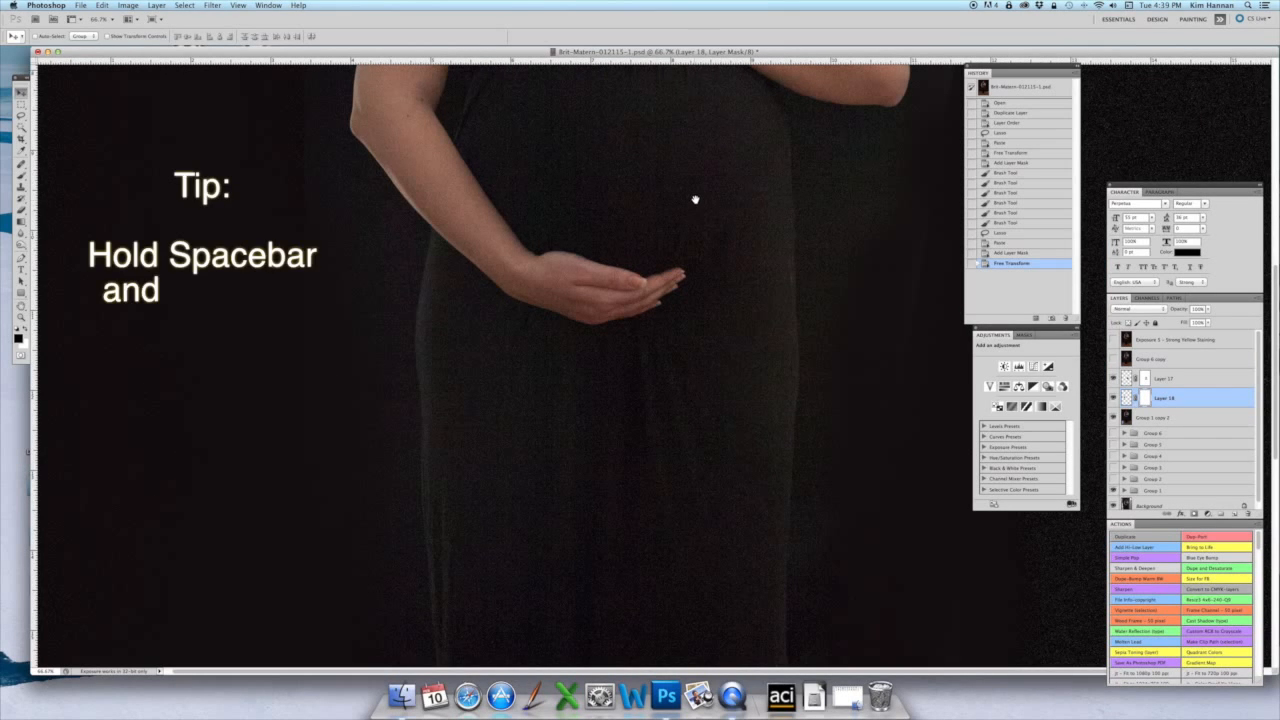
- Group the two masked hip patch layers together with Group 1 copy 2
left_click_drag(703, 311, 699, 512)
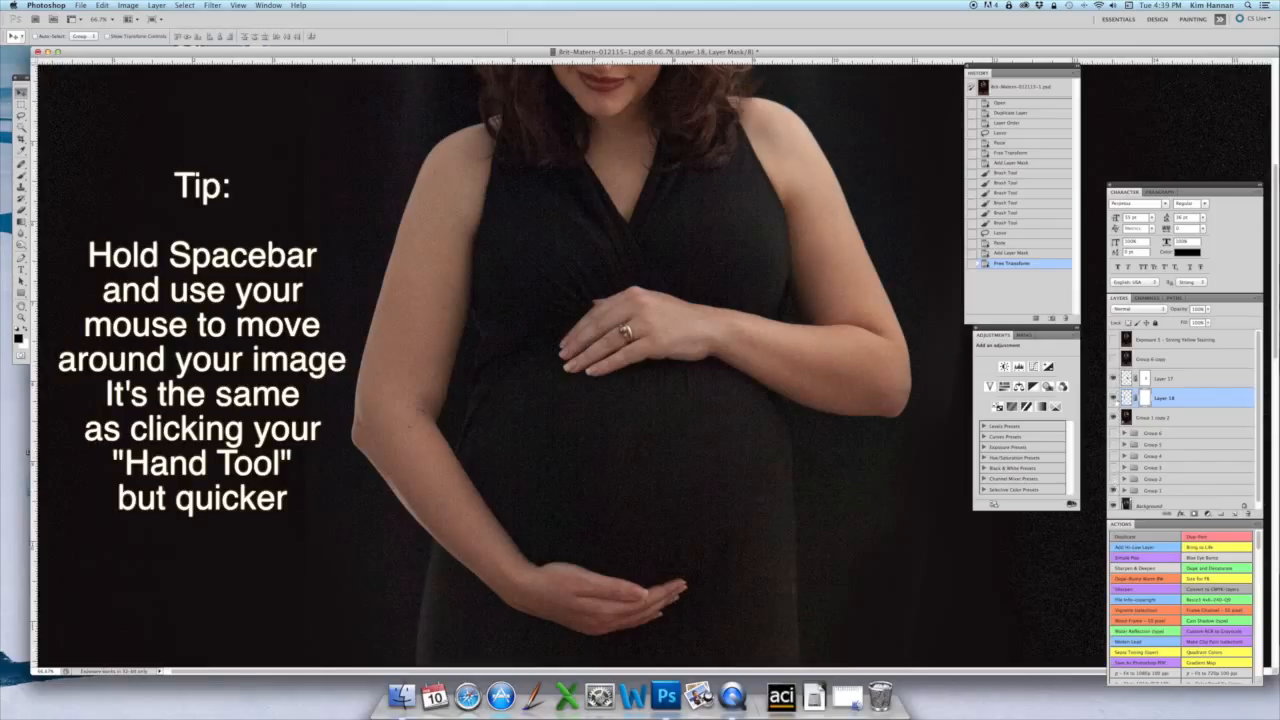
left_click(1199, 381)
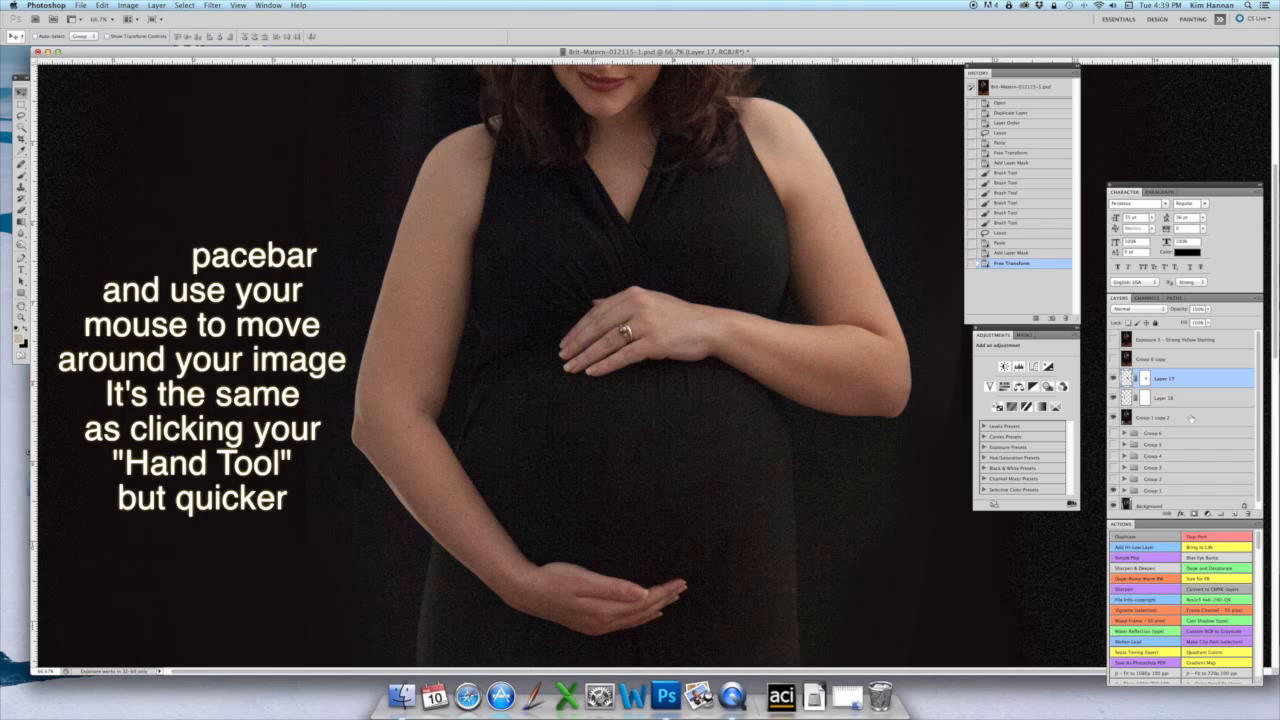
left_click(1188, 417, "shift")
key("super+g")
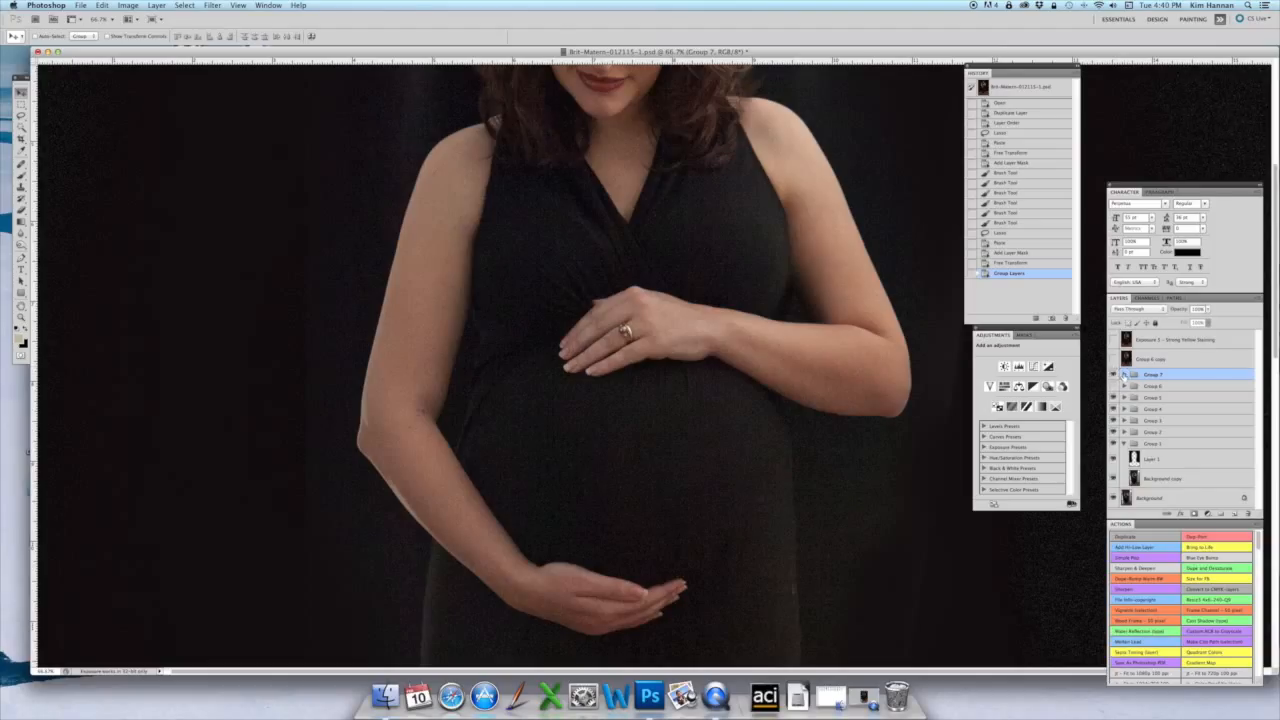
- Expand the new layer group and compare the photo with the group's edits hidden and shown
left_click(1123, 375)
left_click(1114, 410)
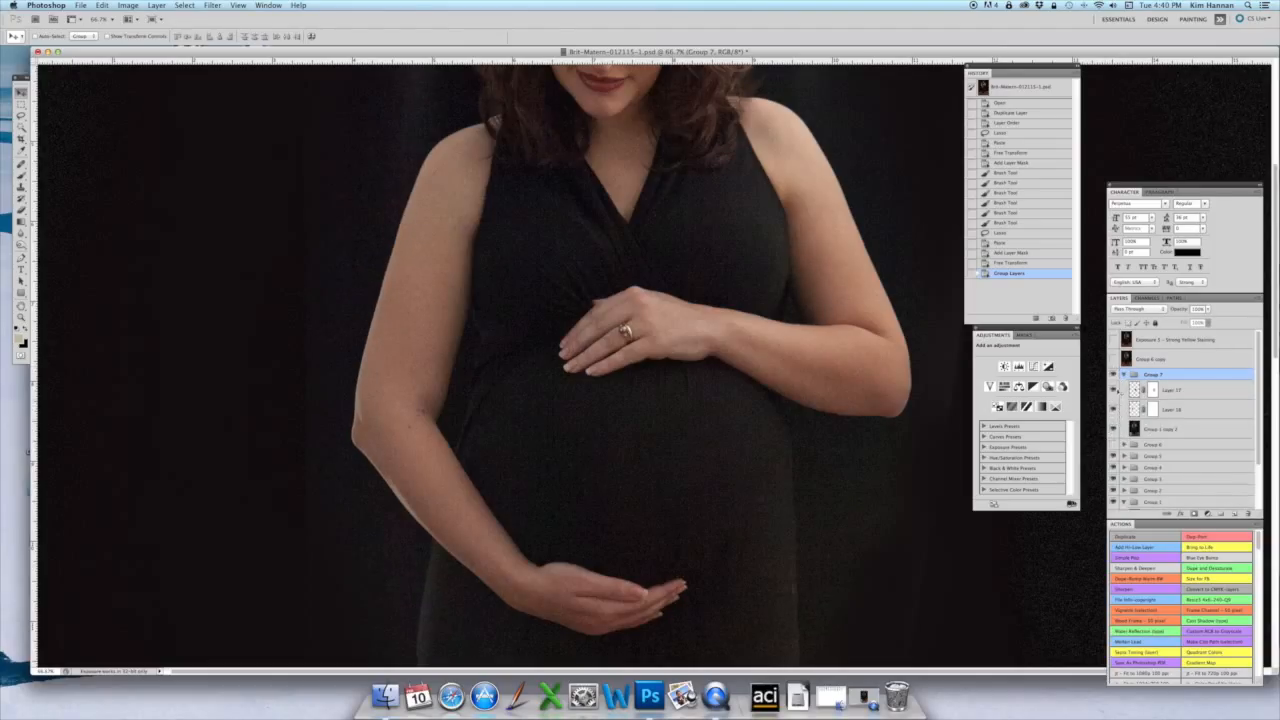
left_click(1113, 374)
left_click(1114, 389)
left_click(1114, 409)
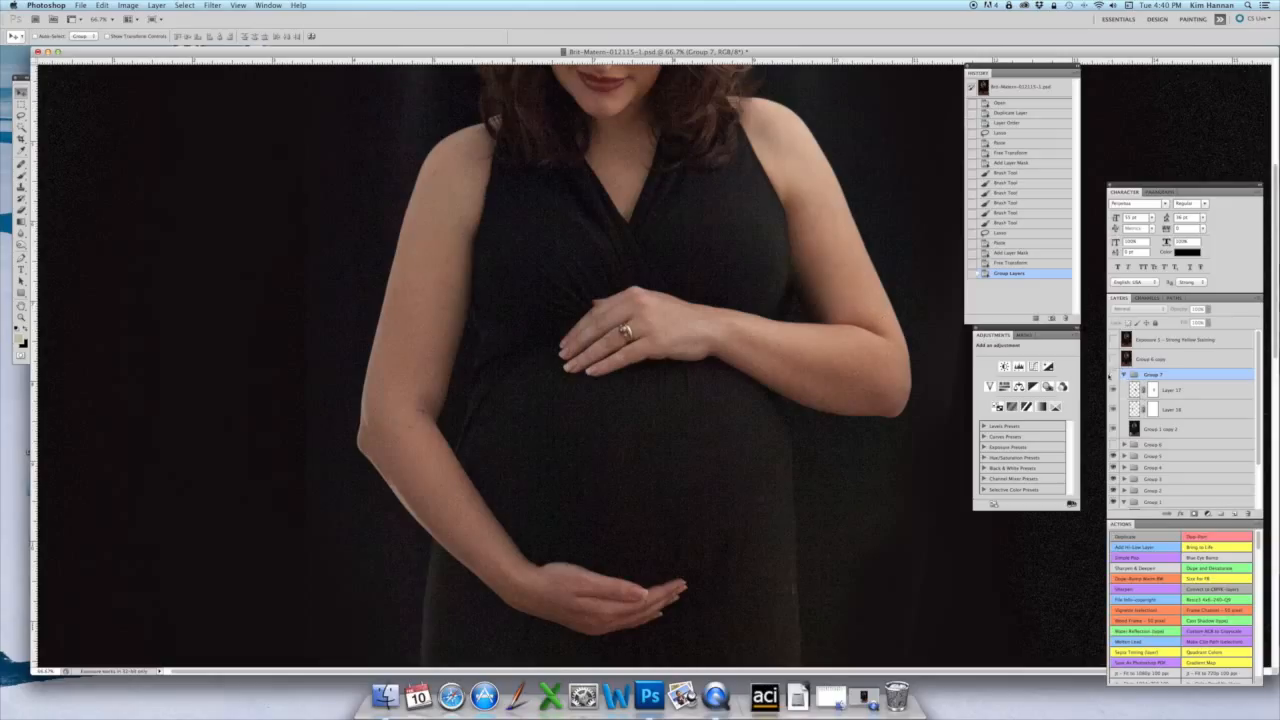
left_click(1114, 374)
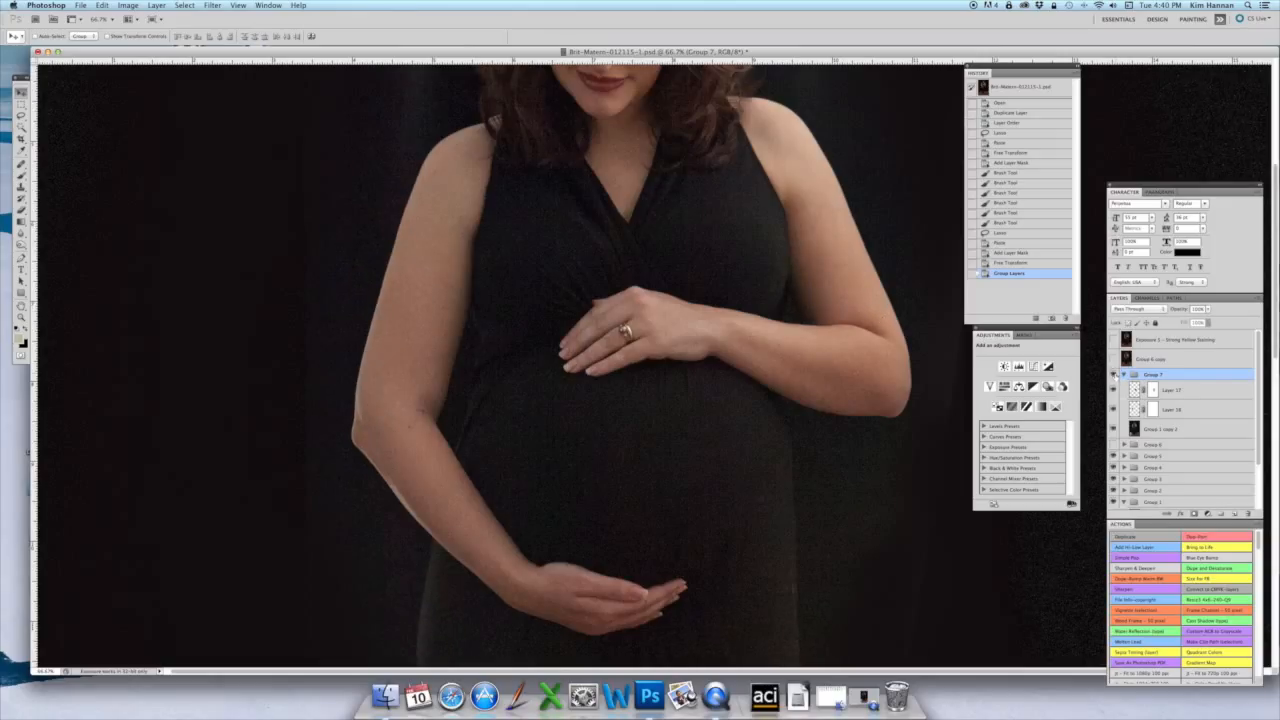
left_click(1114, 374)
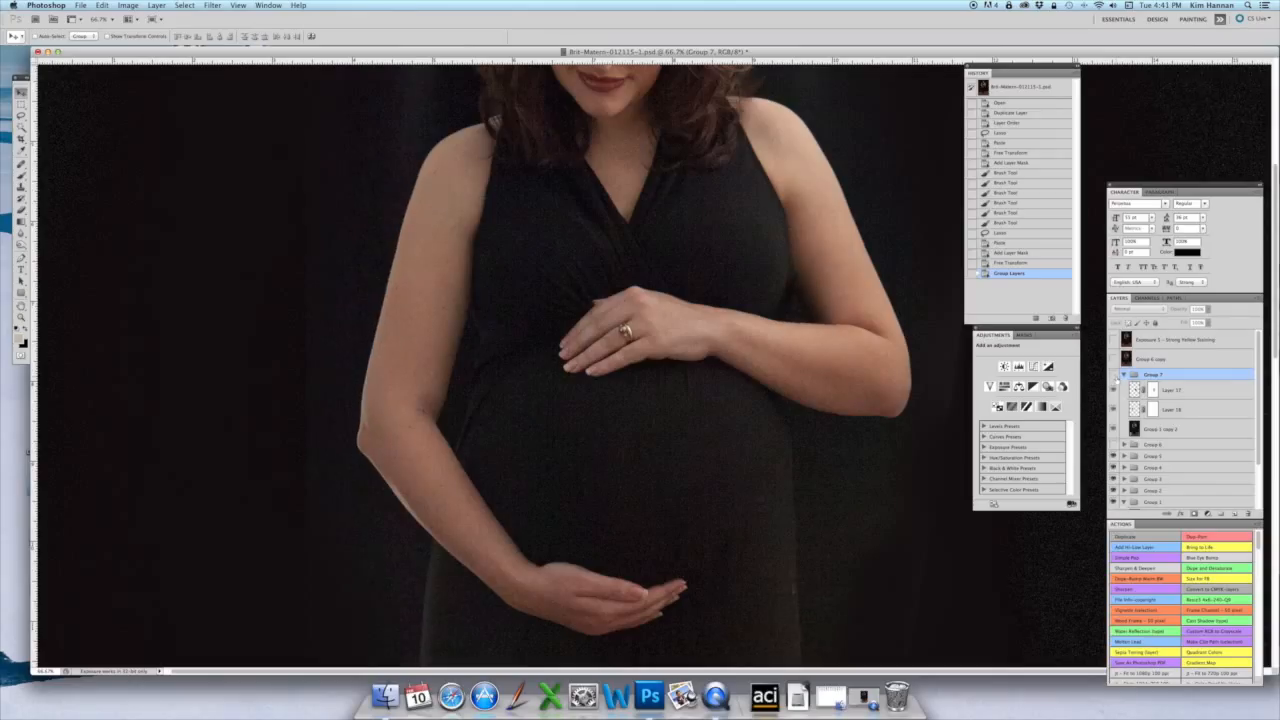
left_click(1114, 374)
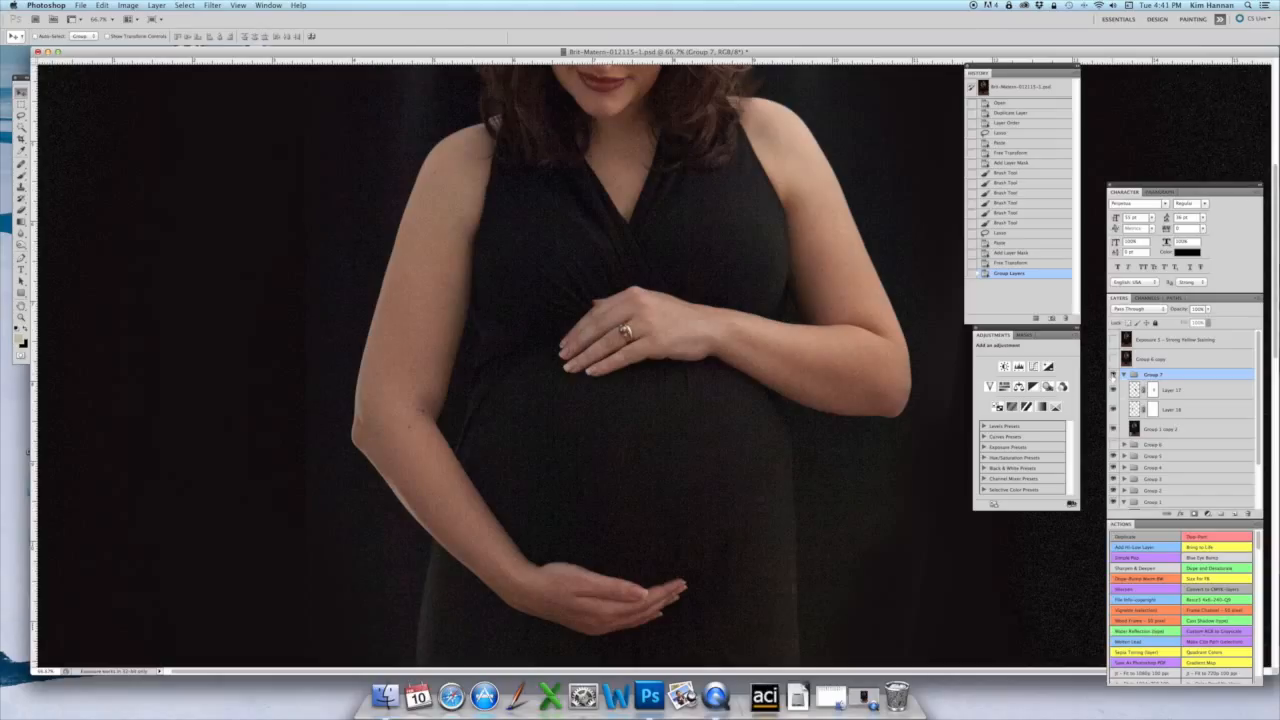
left_click(1114, 374)
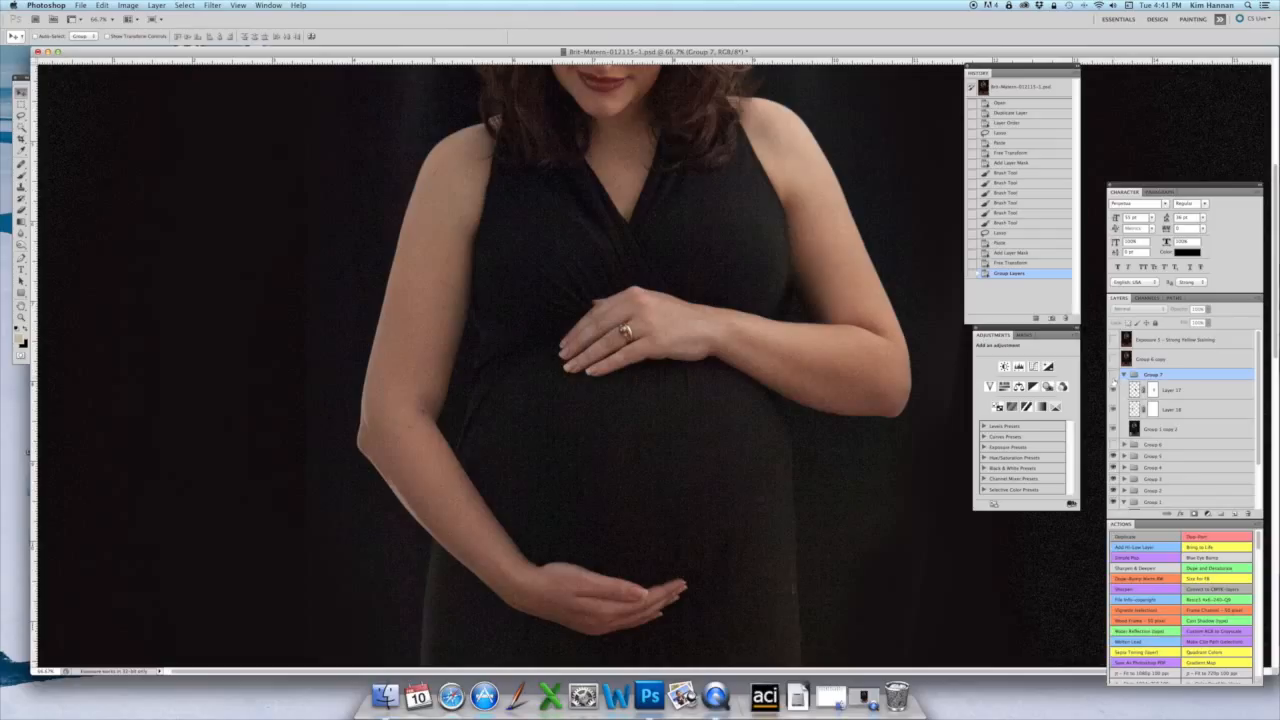
left_click(1114, 374)
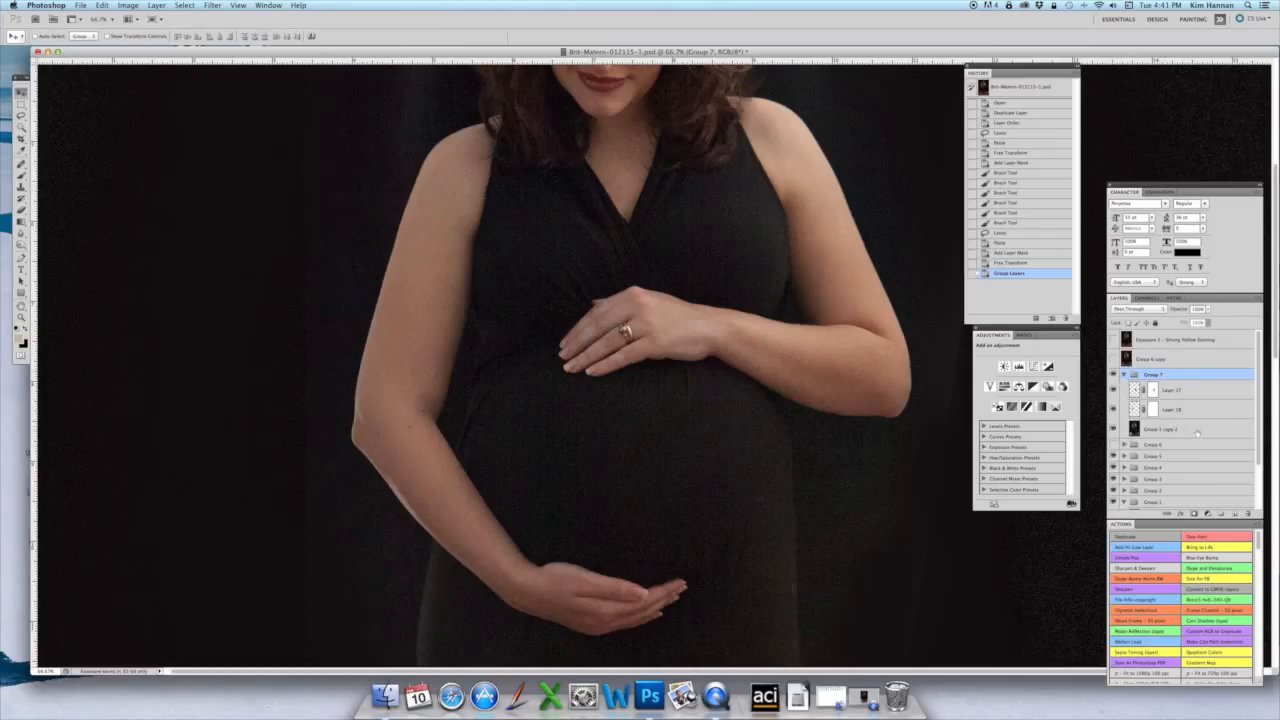
- Lasso the outer upper arm and elbow on the left of the photo from Group 1 copy 2 and copy the area onto a new layer
left_click(1197, 430)
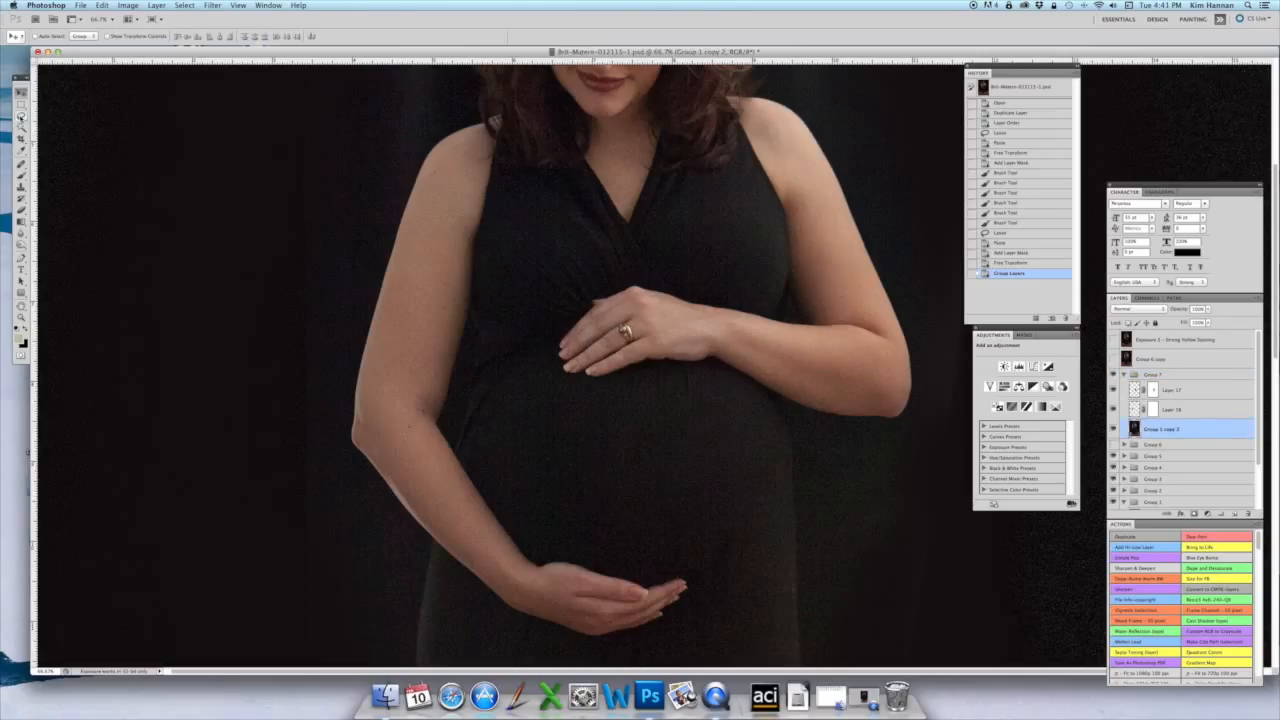
left_click(20, 116)
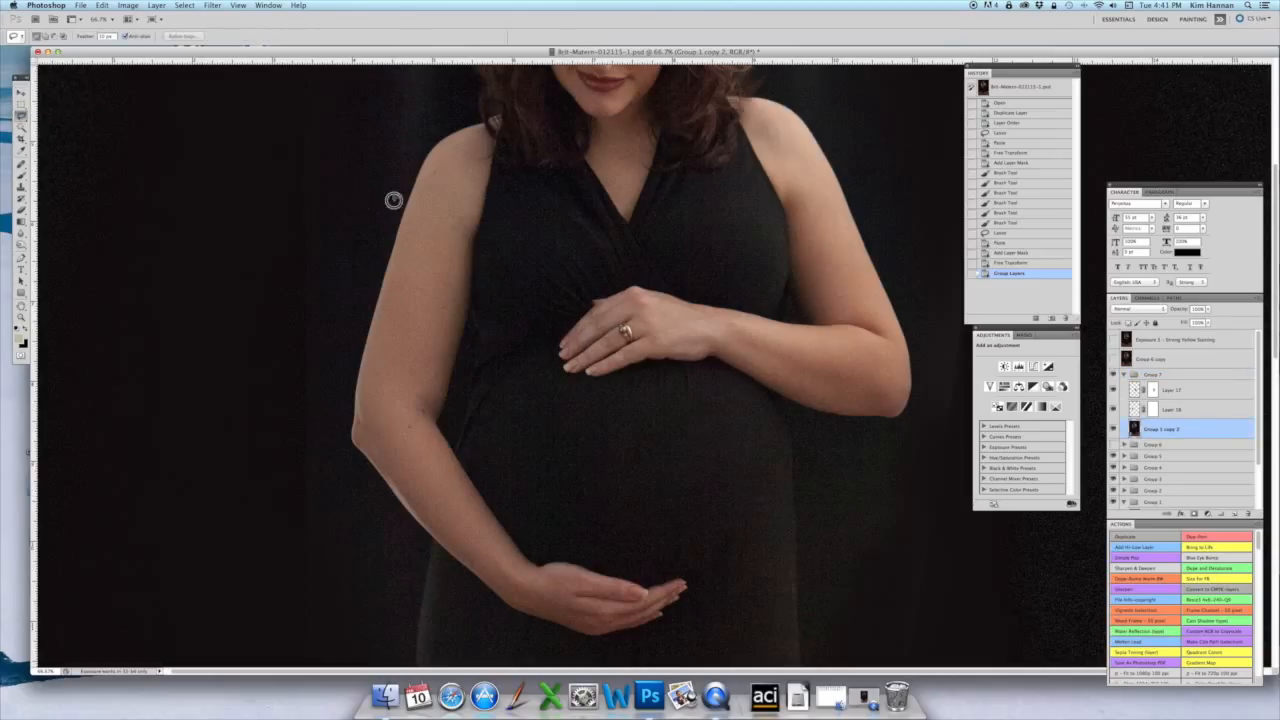
mouse_move(336, 191)
left_mouse_down()
mouse_move(438, 223)
mouse_move(381, 466)
mouse_move(363, 483)
mouse_move(323, 469)
mouse_move(311, 369)
mouse_move(340, 195)
left_mouse_up()
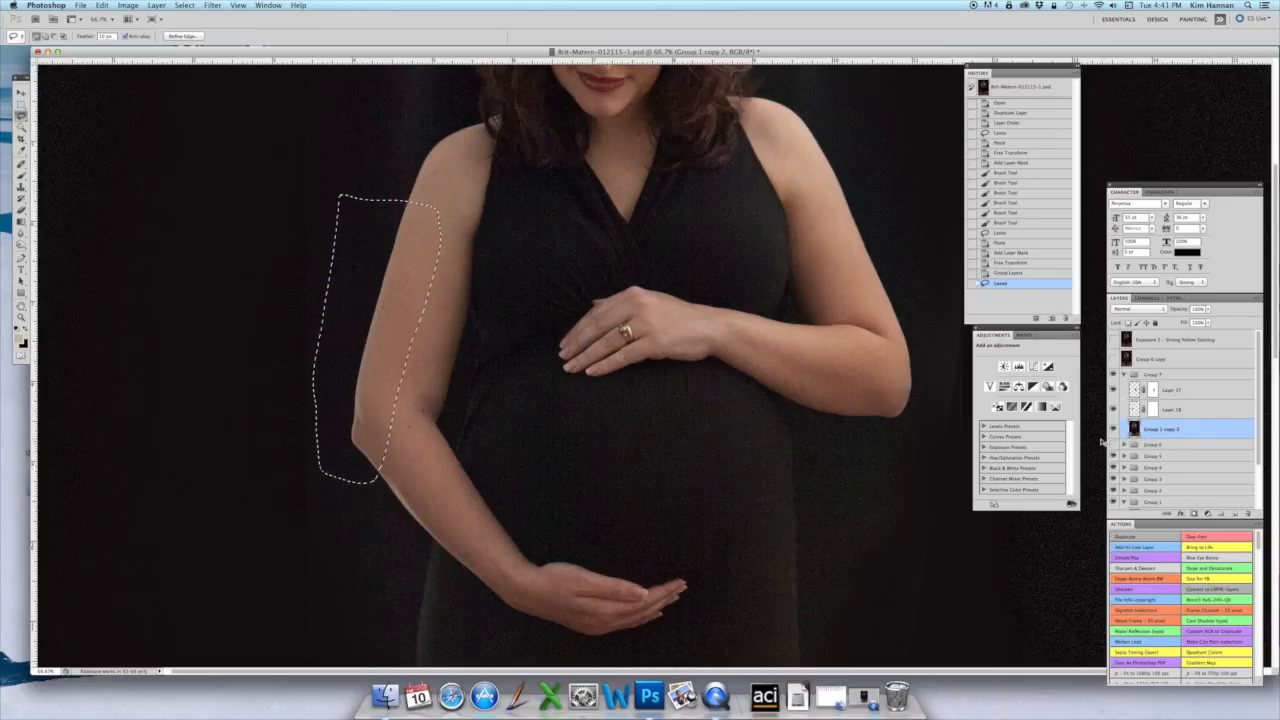
key("super+c")
key("super+v")
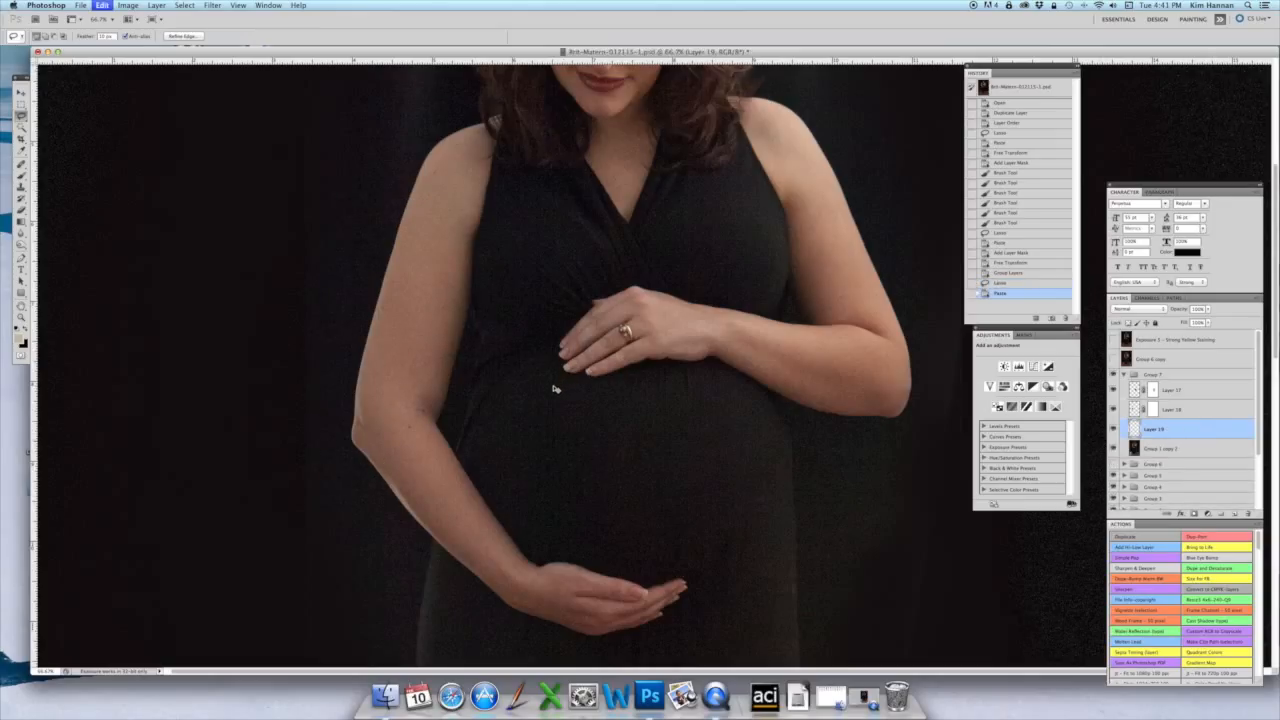
- Warp the copied arm patch slightly inward along the outer upper arm and elbow, and compare the photo with the patch hidden and shown
key("super+t")
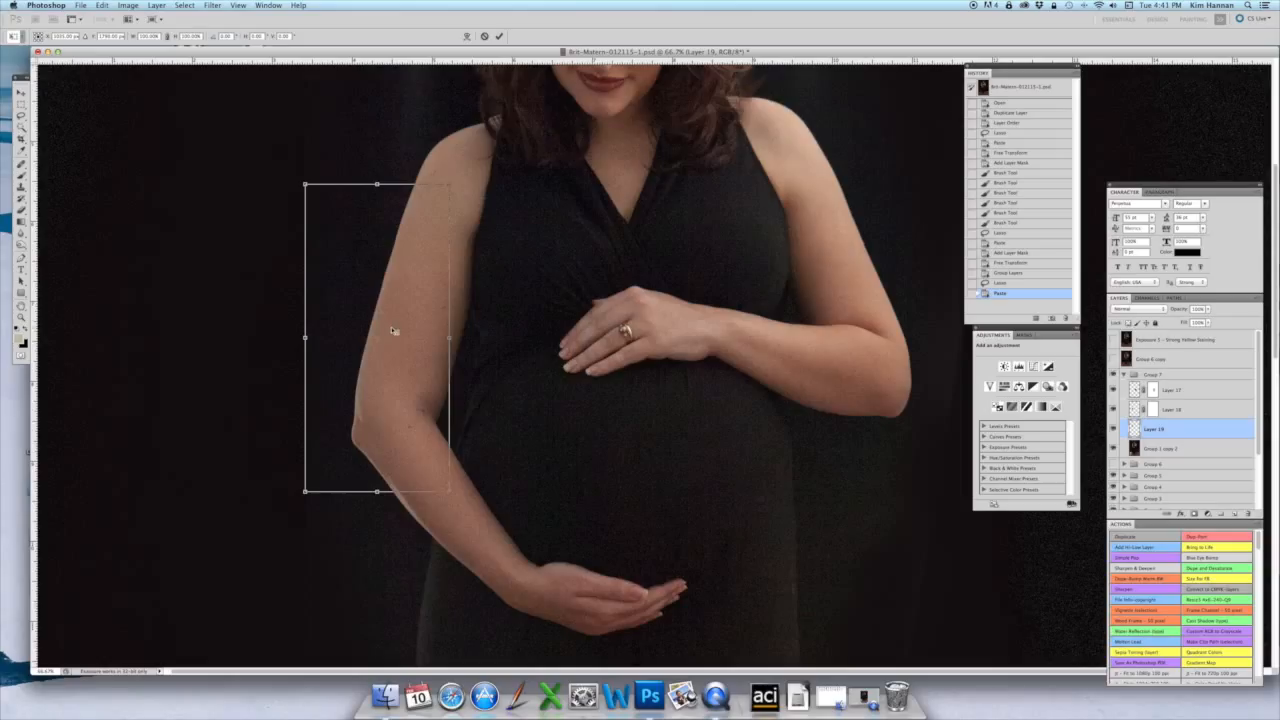
right_click(395, 310)
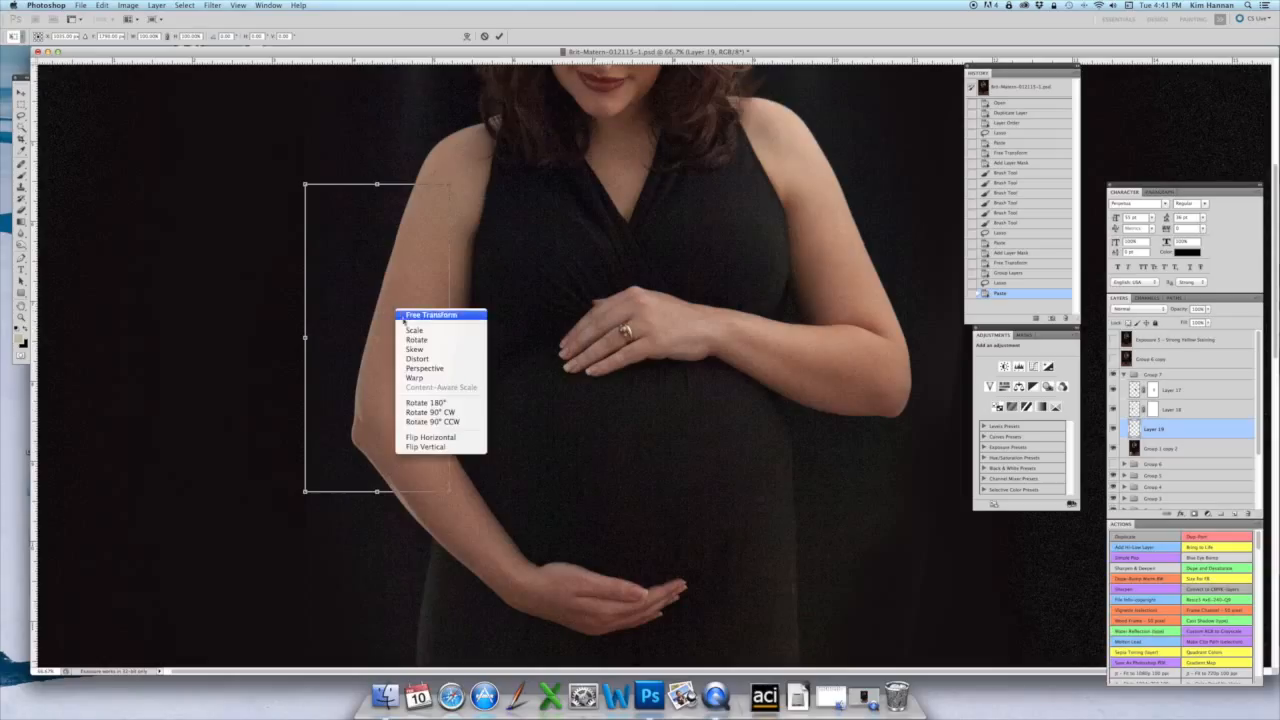
left_click(436, 379)
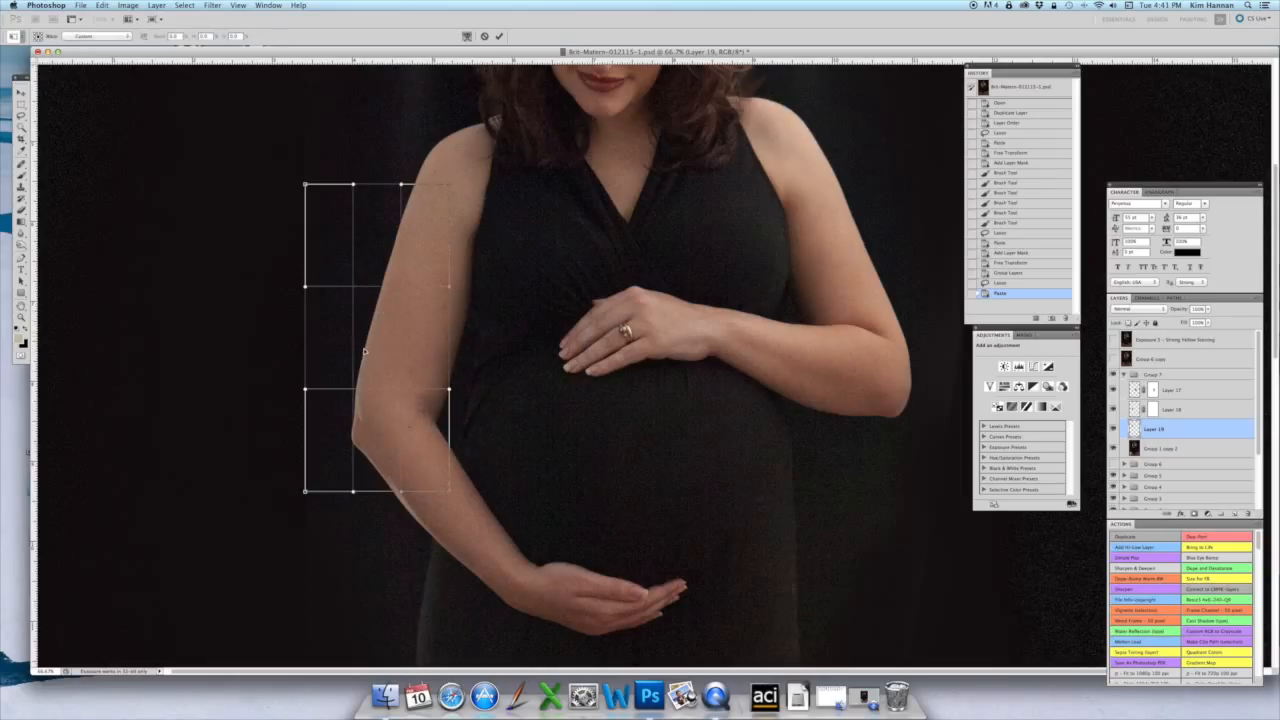
left_click_drag(364, 357, 366, 362)
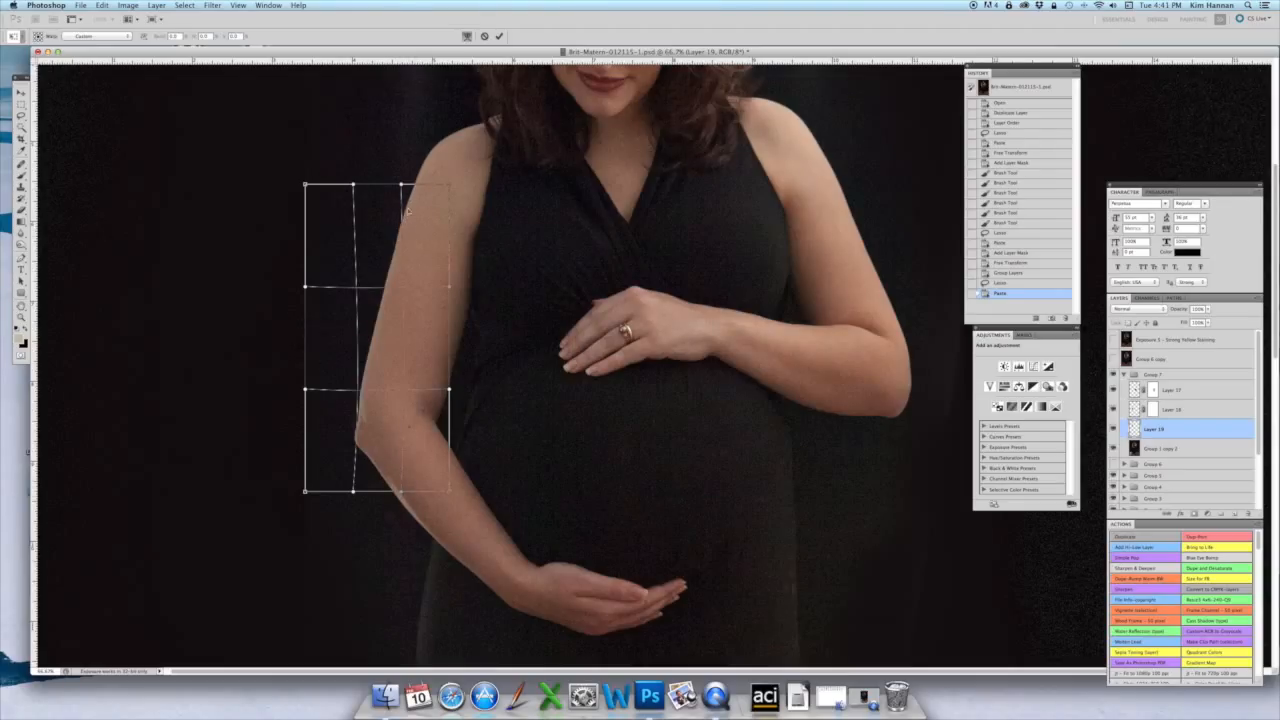
key("Return")
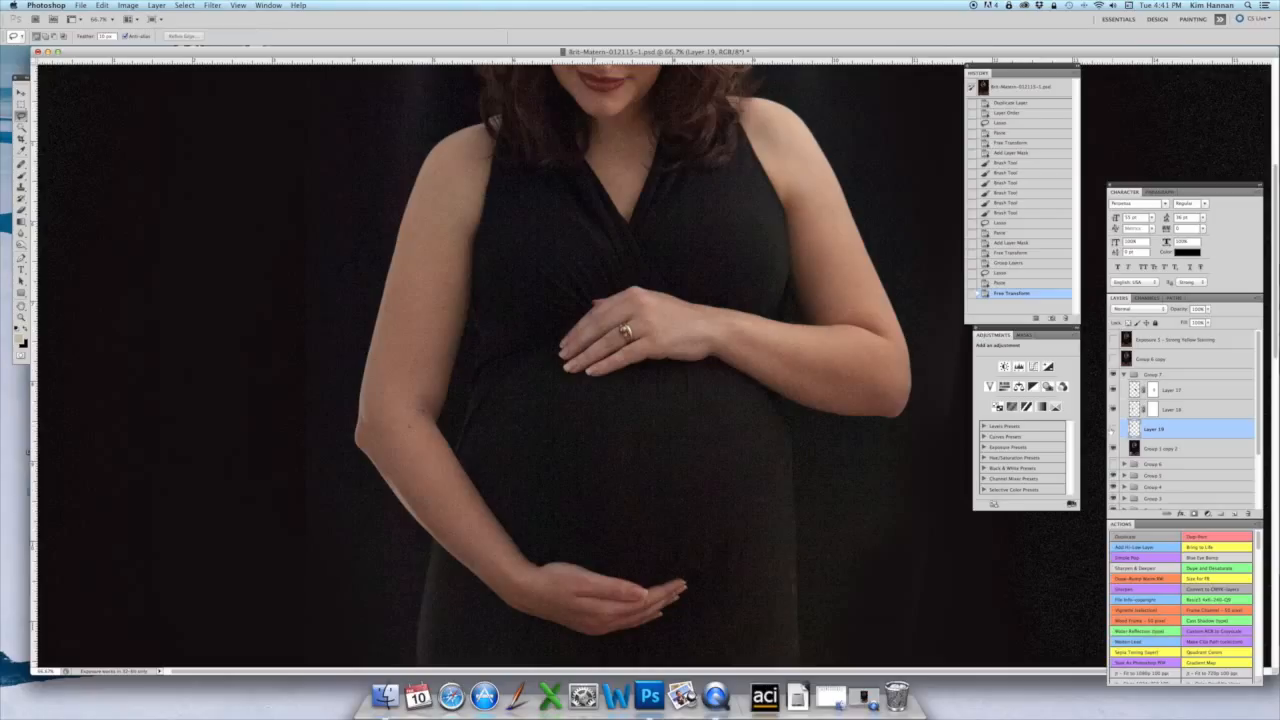
left_click(1113, 429)
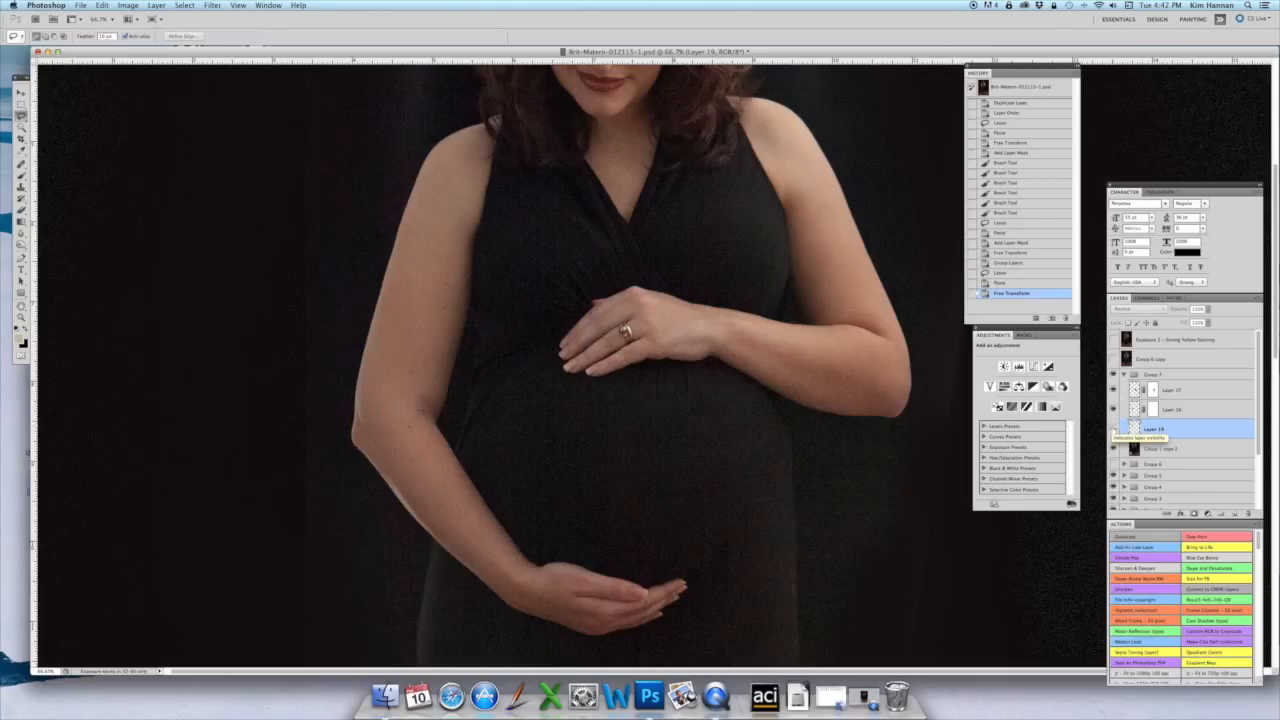
left_click(1114, 429)
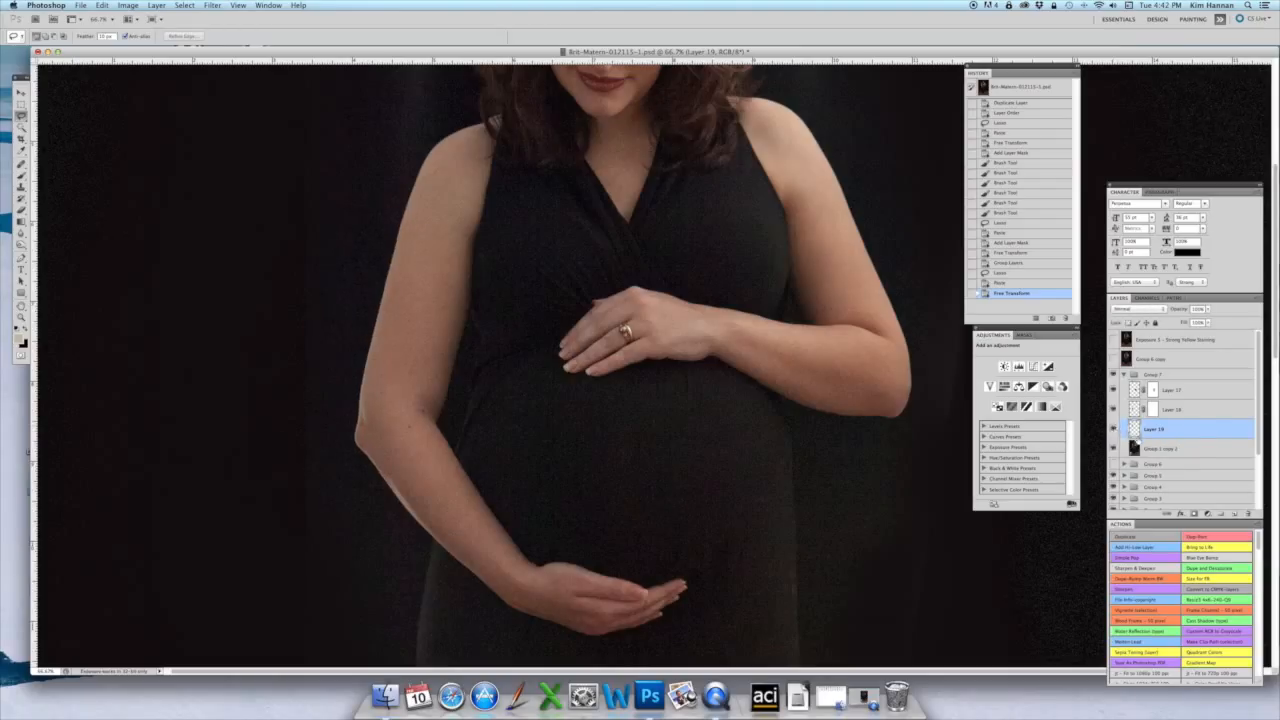
- Lasso the inner elbow beside the dress on the right of the photo from Group 1 copy 2 and copy it onto a new layer
left_click(1188, 449)
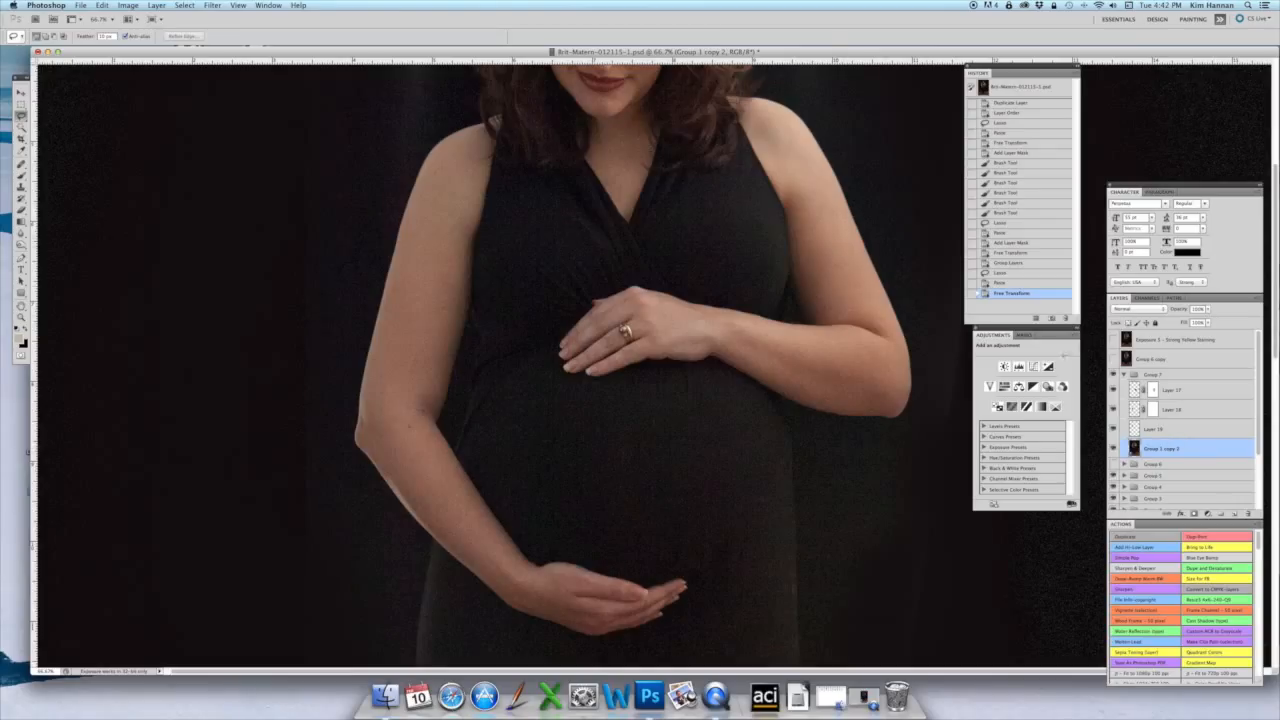
left_click(1114, 375)
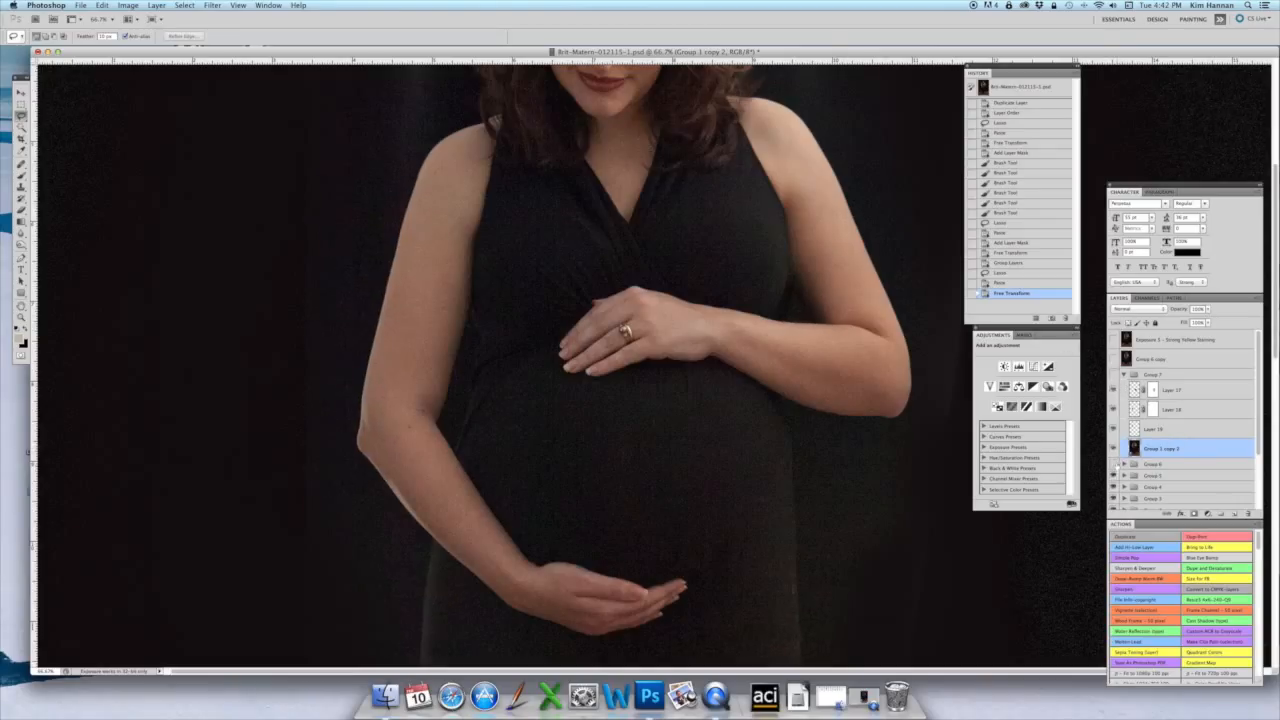
left_click(1114, 375)
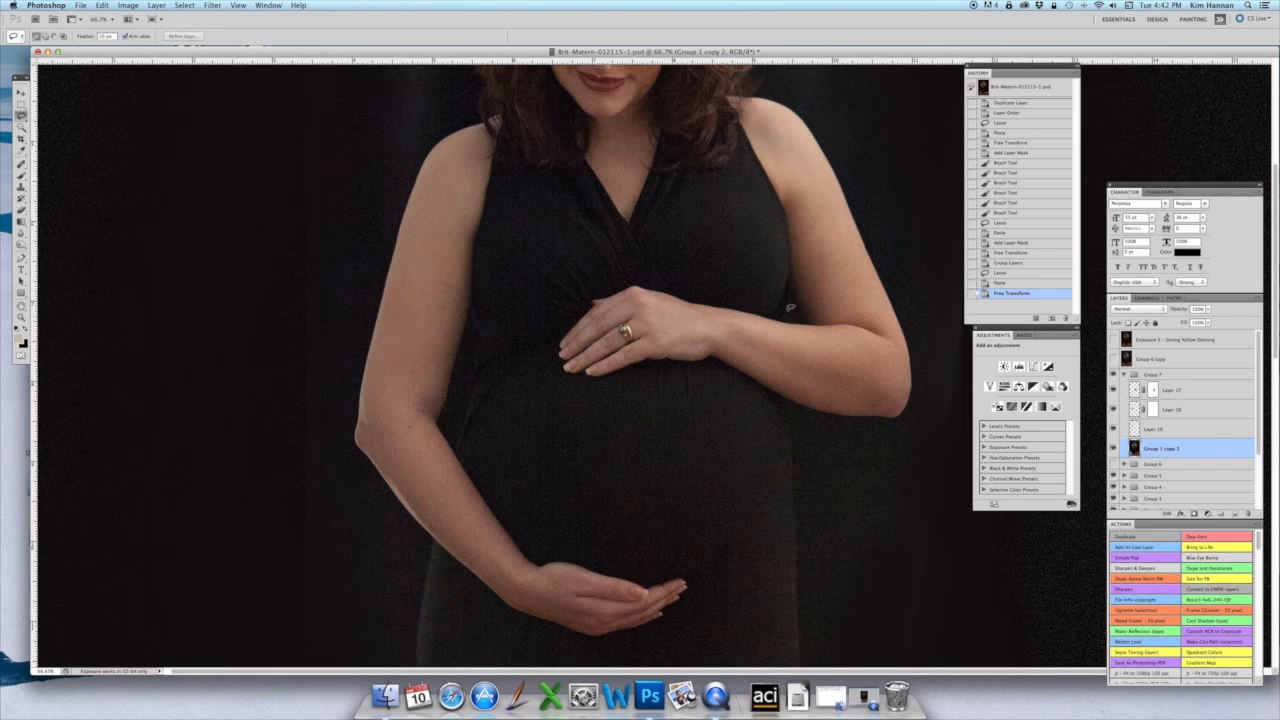
mouse_move(790, 309)
left_mouse_down()
mouse_move(797, 259)
mouse_move(835, 330)
mouse_move(783, 332)
mouse_move(790, 309)
left_mouse_up()
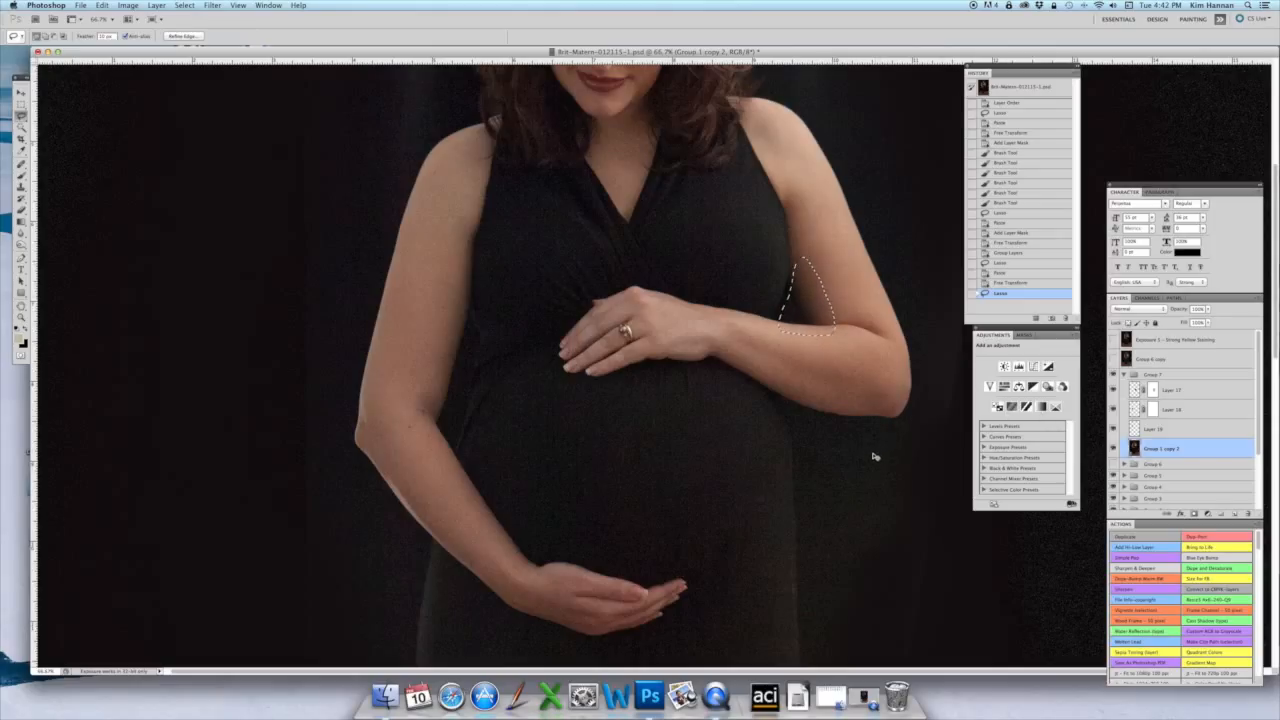
key("super+c")
key("super+v")
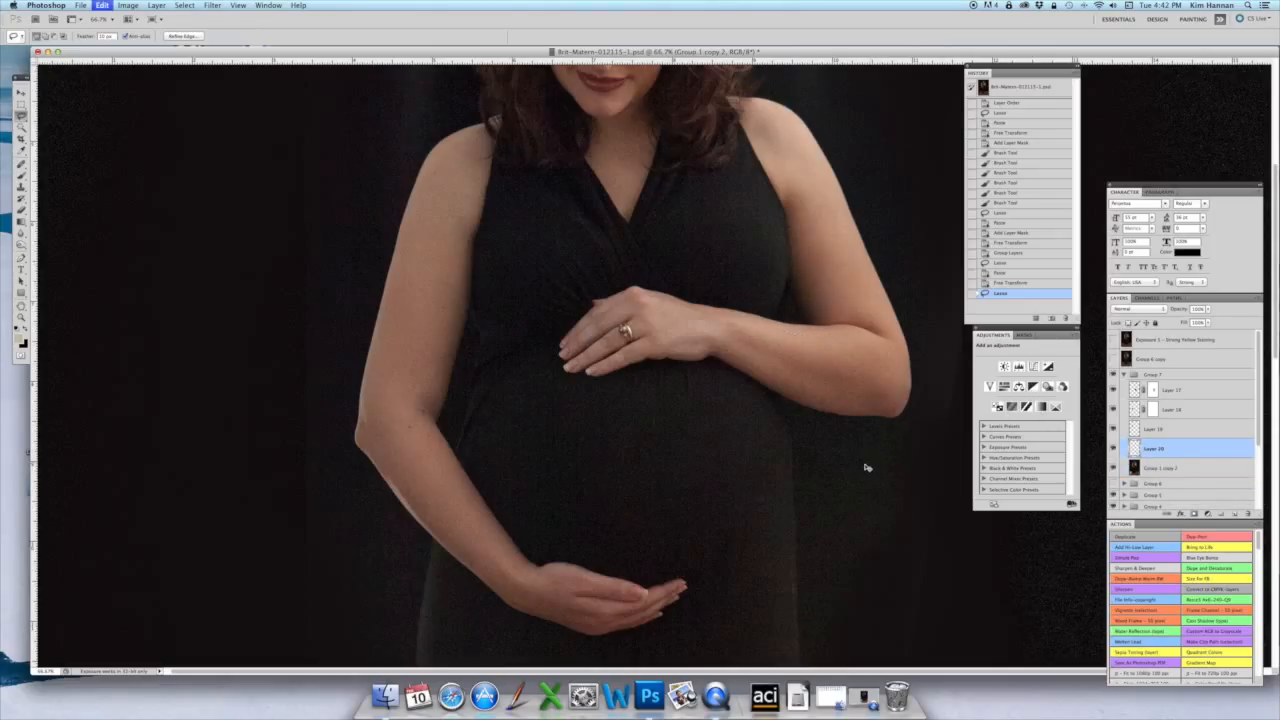
- Warp the copied inner elbow patch outward to slim the bent arm, and compare the photo with the patch hidden and shown
key("super+t")
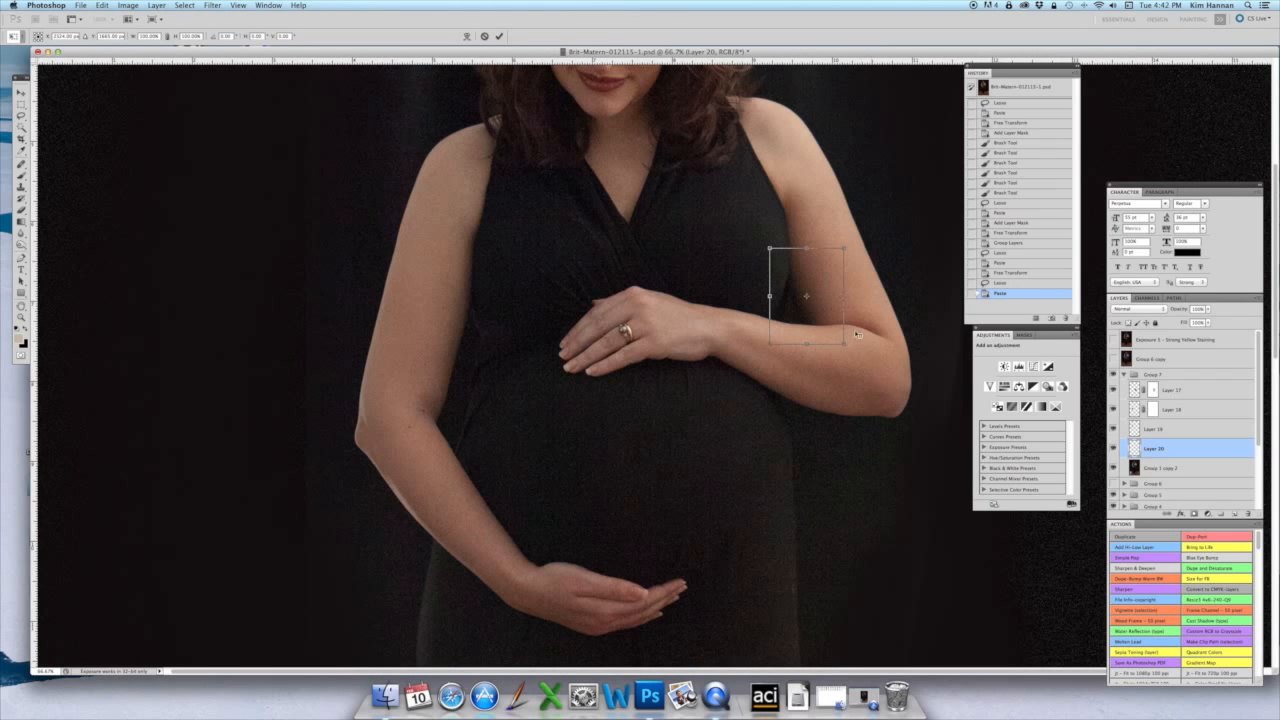
right_click(827, 309)
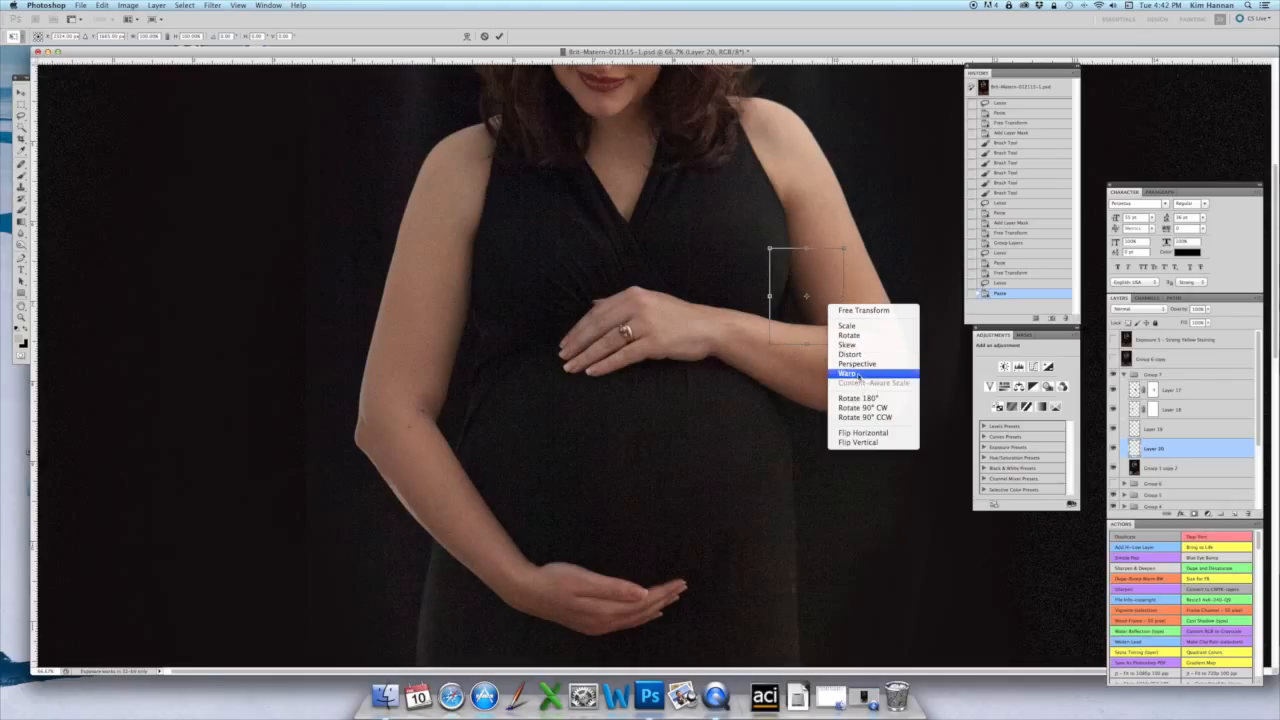
left_click(852, 373)
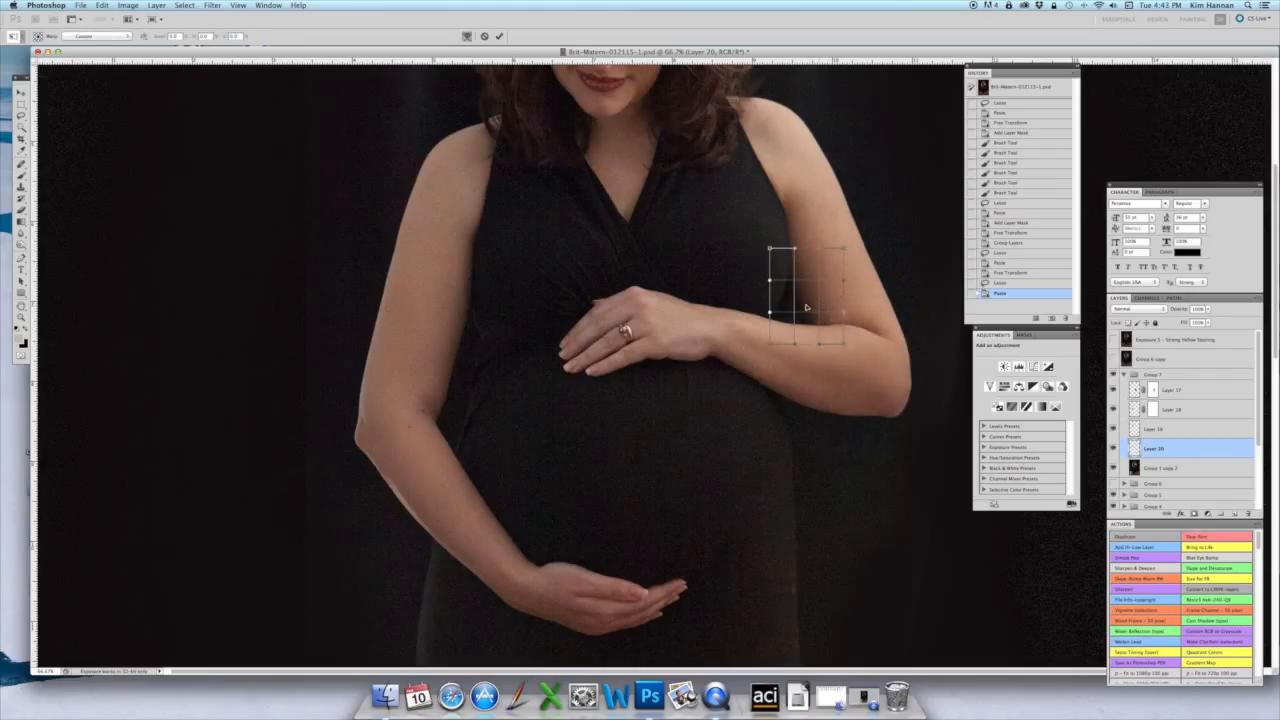
left_click_drag(806, 305, 842, 317)
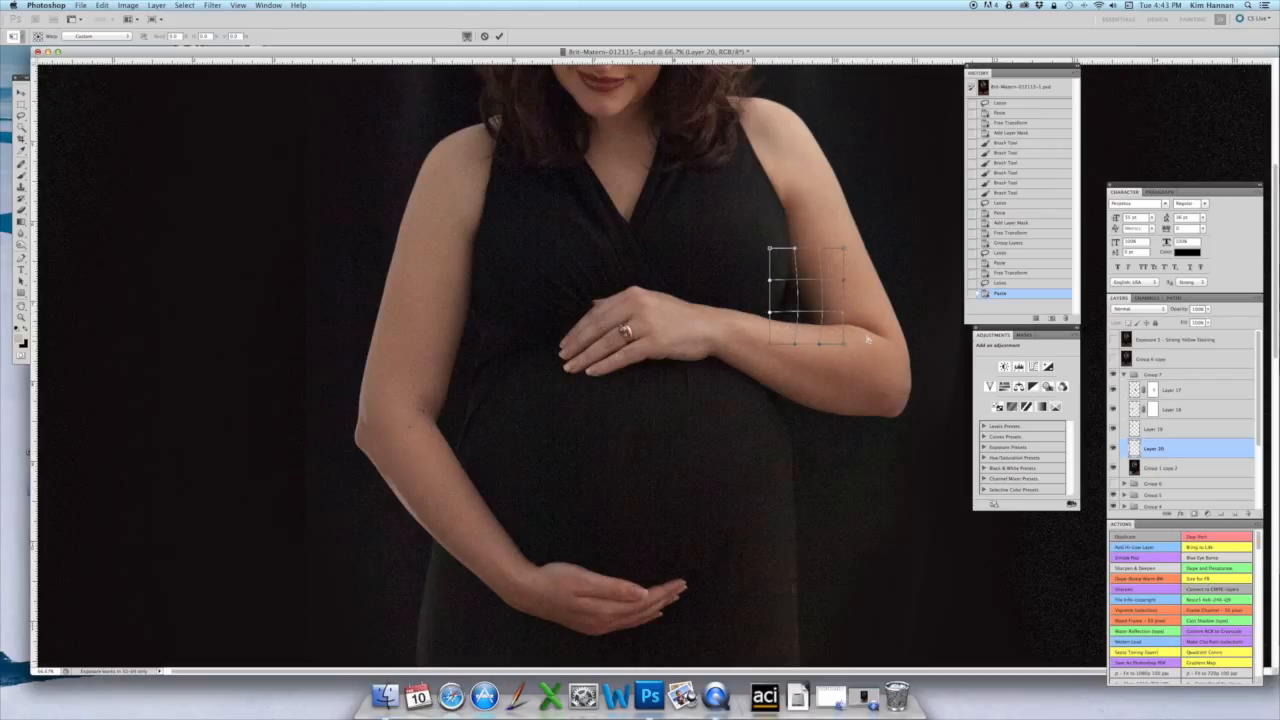
key("Return")
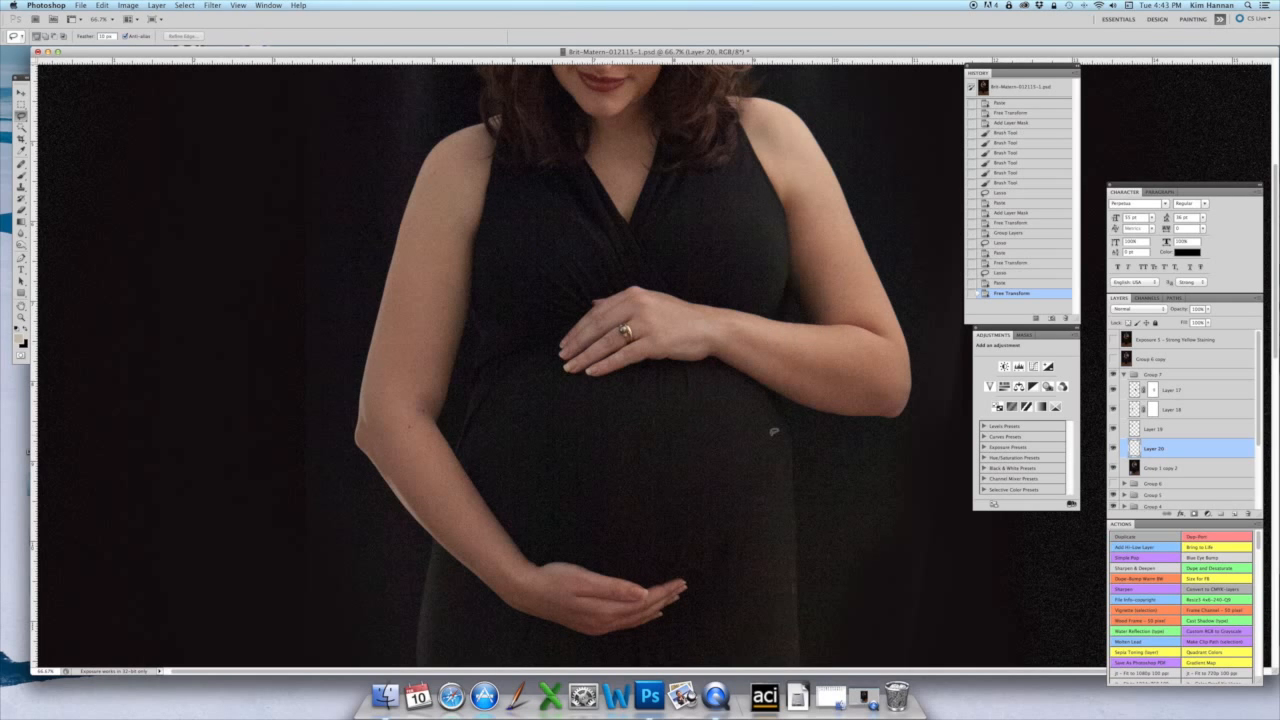
left_click(1113, 450)
left_click(1112, 449)
- Collapse Group 7 and hide Groups 7 through 2 to examine the full figure without these edits at 25% zoom in an enlarged window
left_click(1123, 374)
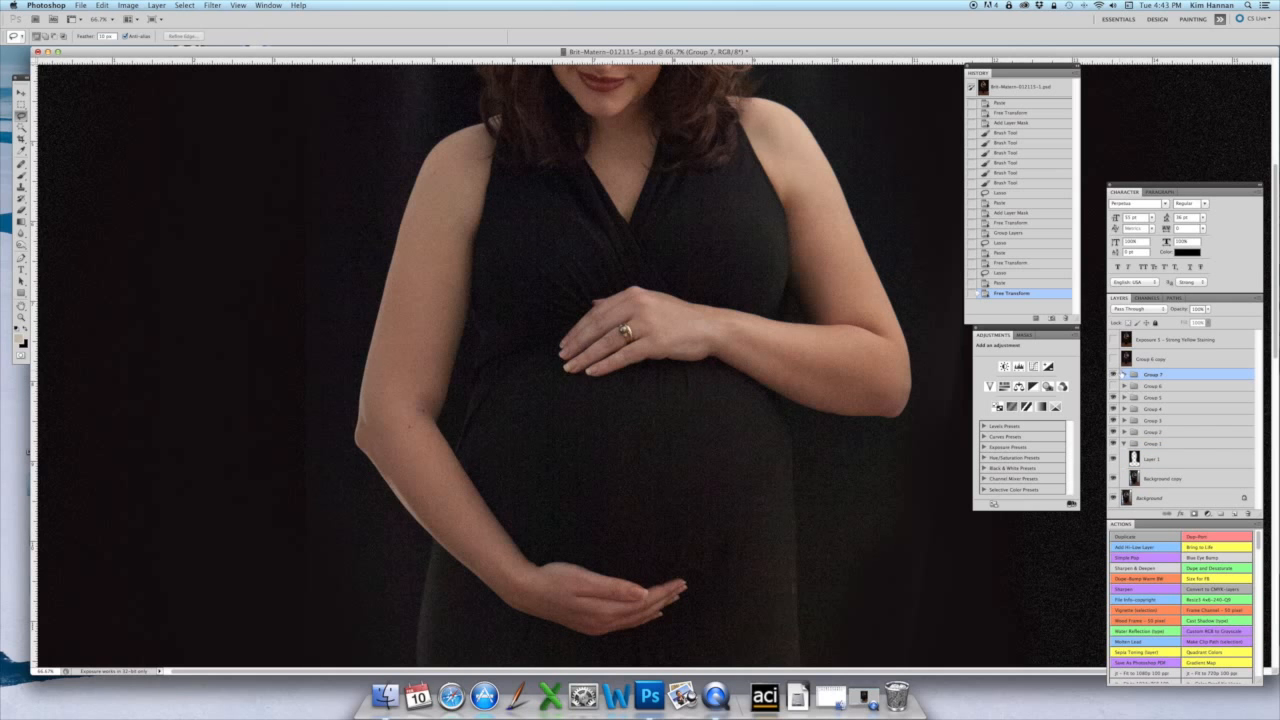
left_click_drag(1113, 374, 1168, 386)
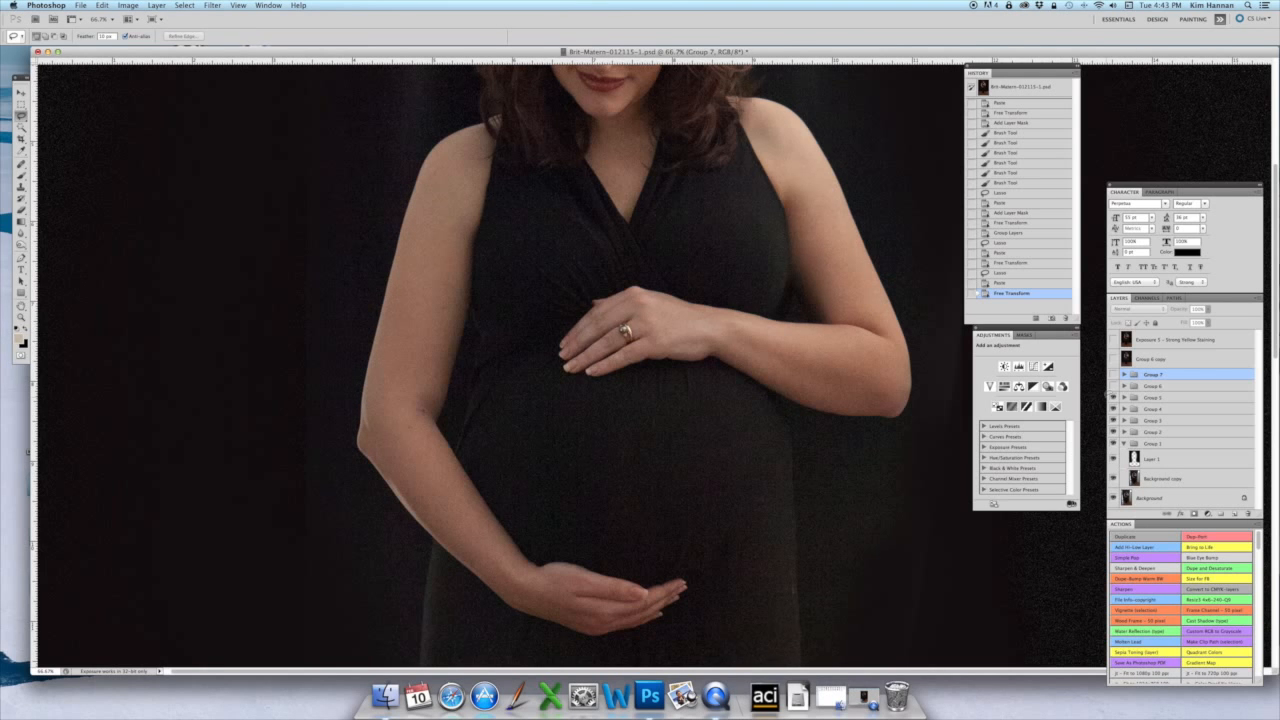
key("super+minus")
key("super+minus")
key("super+minus")
key("super+minus")
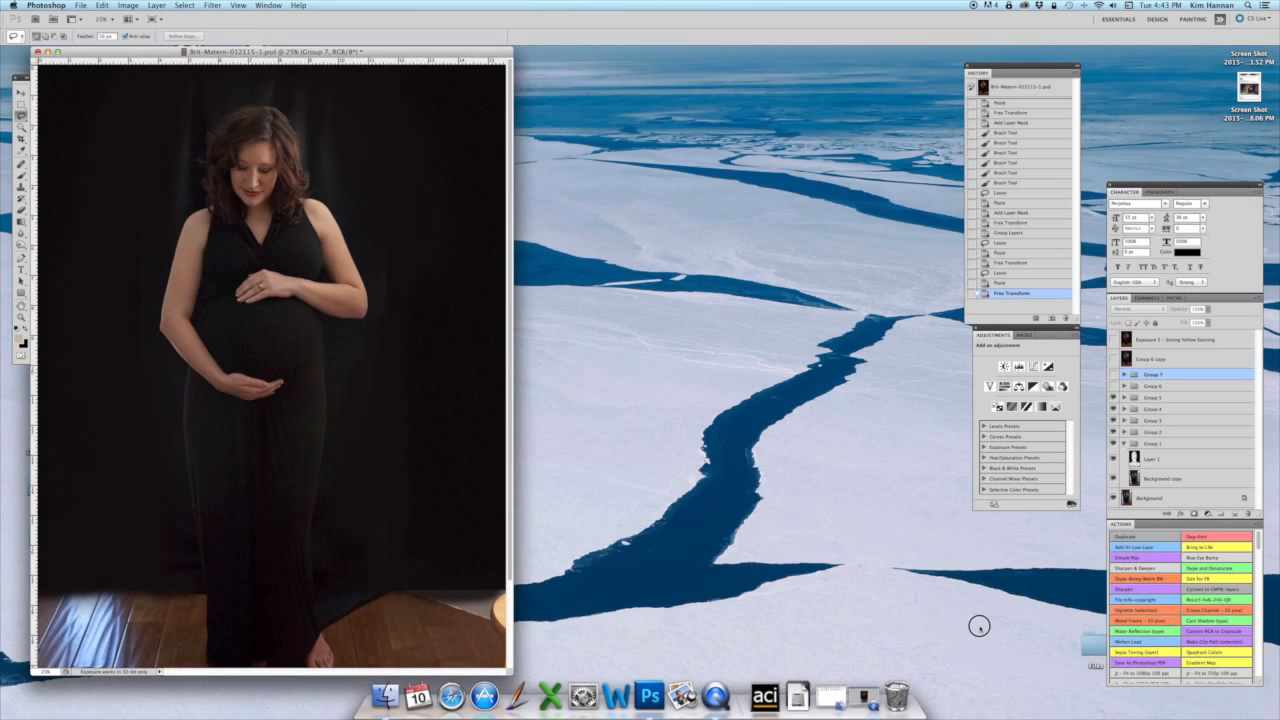
left_click_drag(979, 626, 1086, 668)
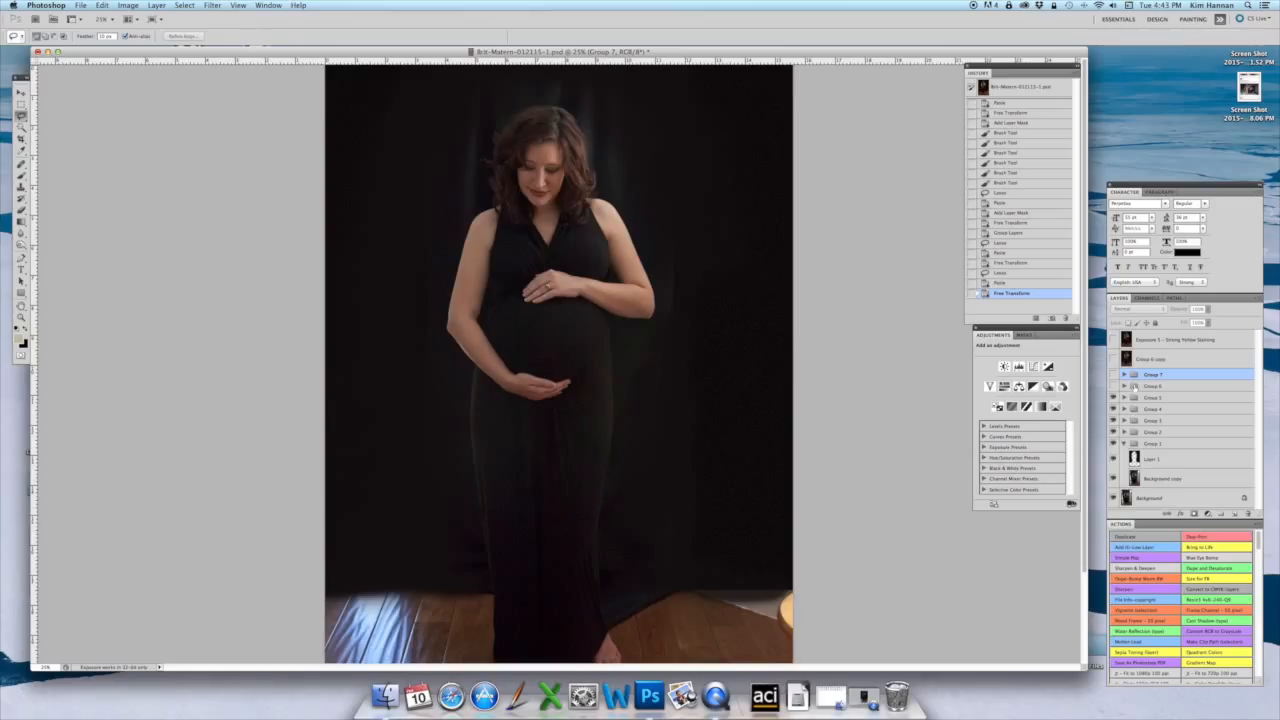
left_click(1114, 408)
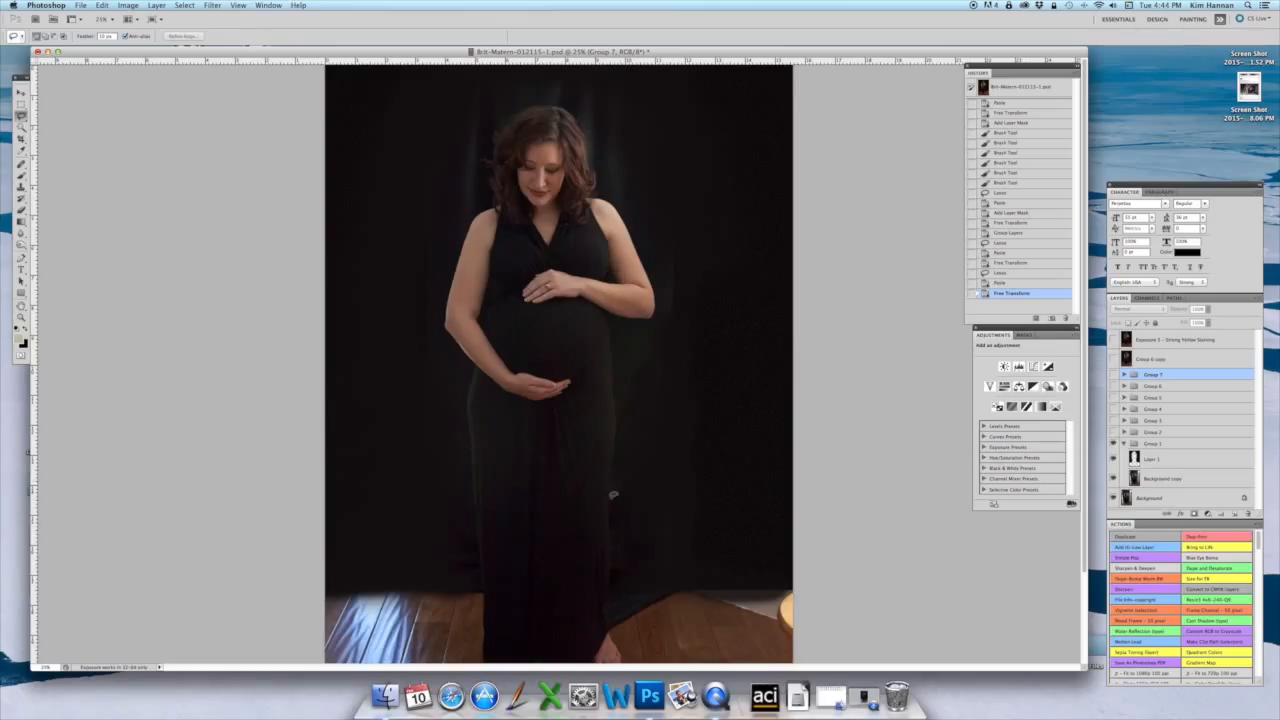